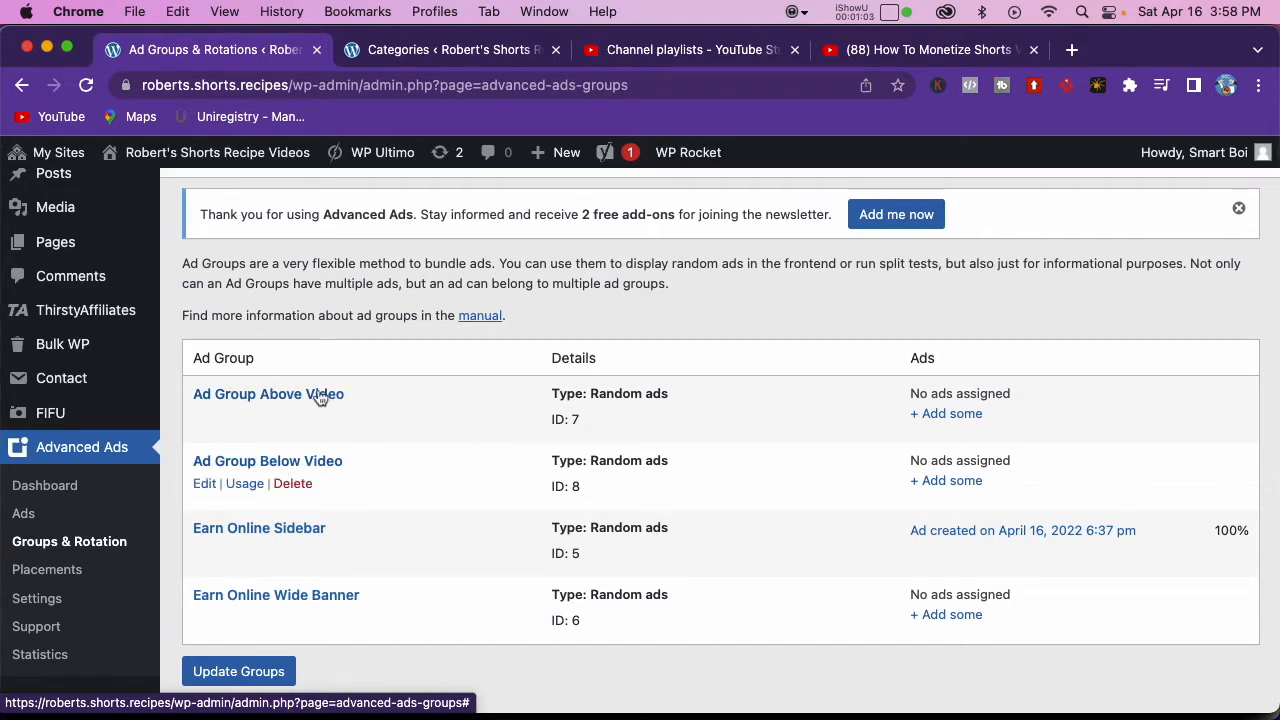
Step: Inspect the edit options of the Ad Group Above Video ad group
click(205, 417)
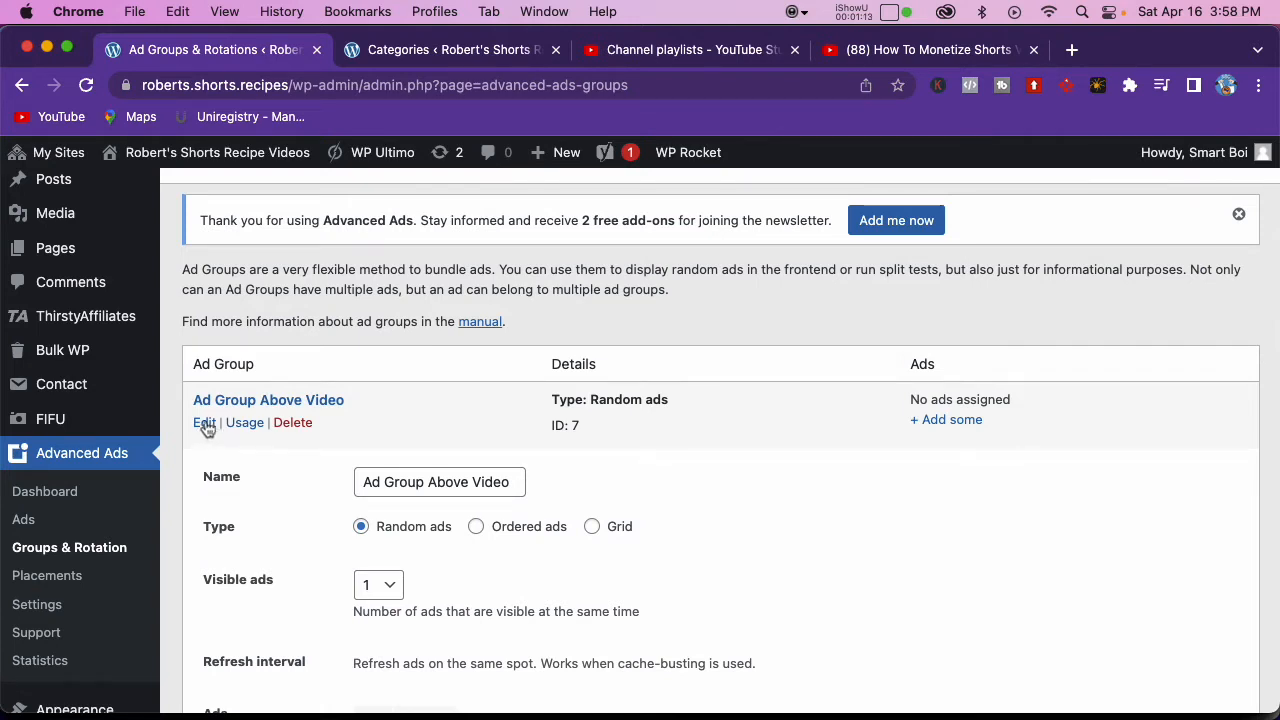
click(205, 424)
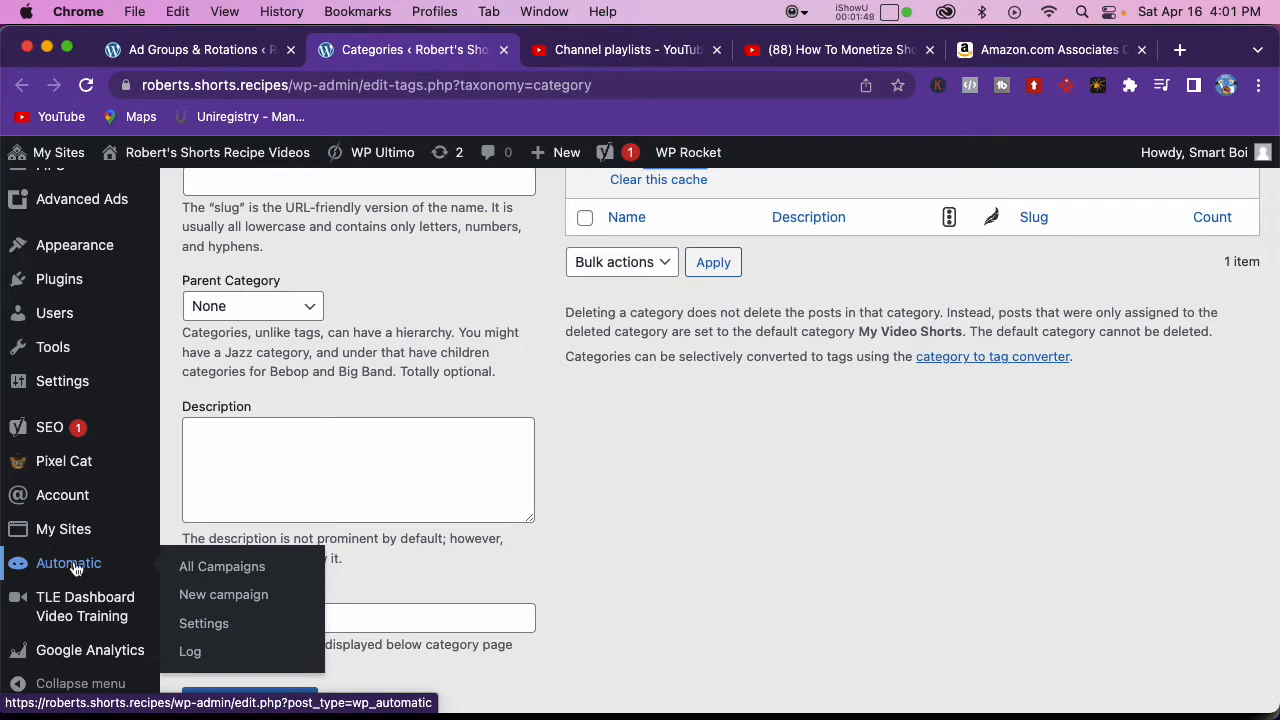
Step: Enter the Amazon Associate ID in the Amazon settings of the Automatic plugin and save the settings
click(212, 623)
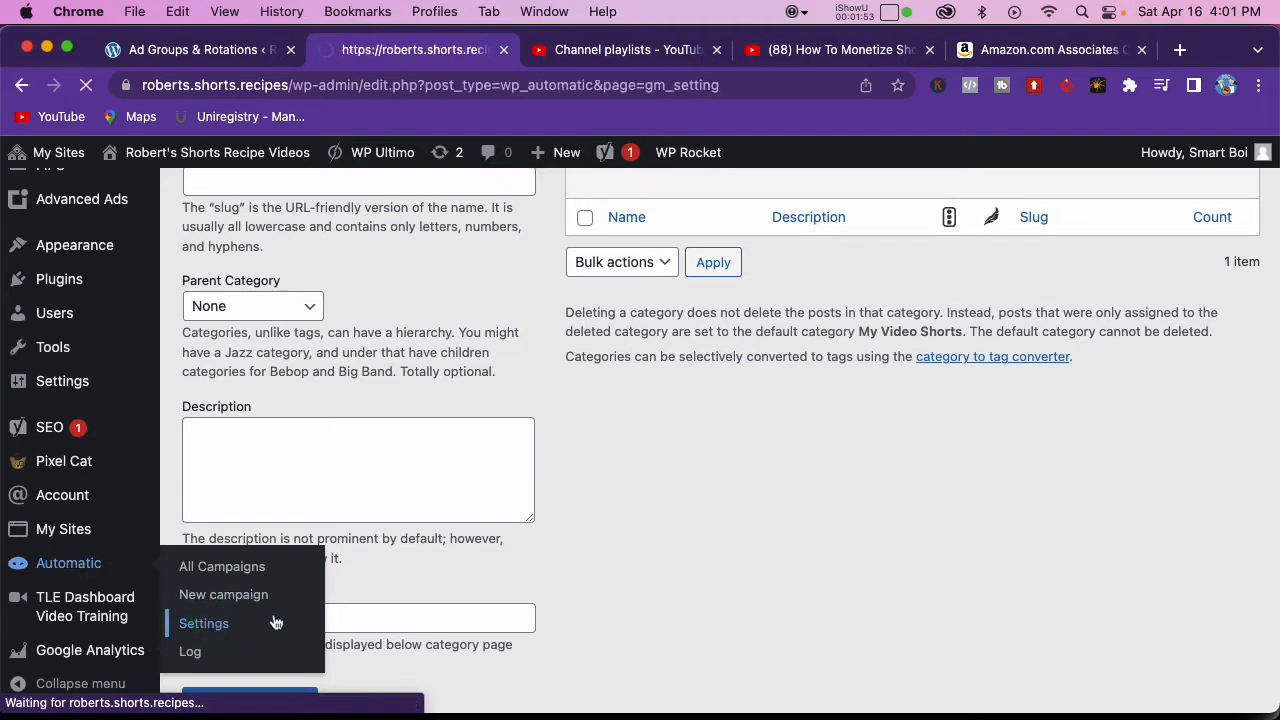
scroll(300, 560, down, 10)
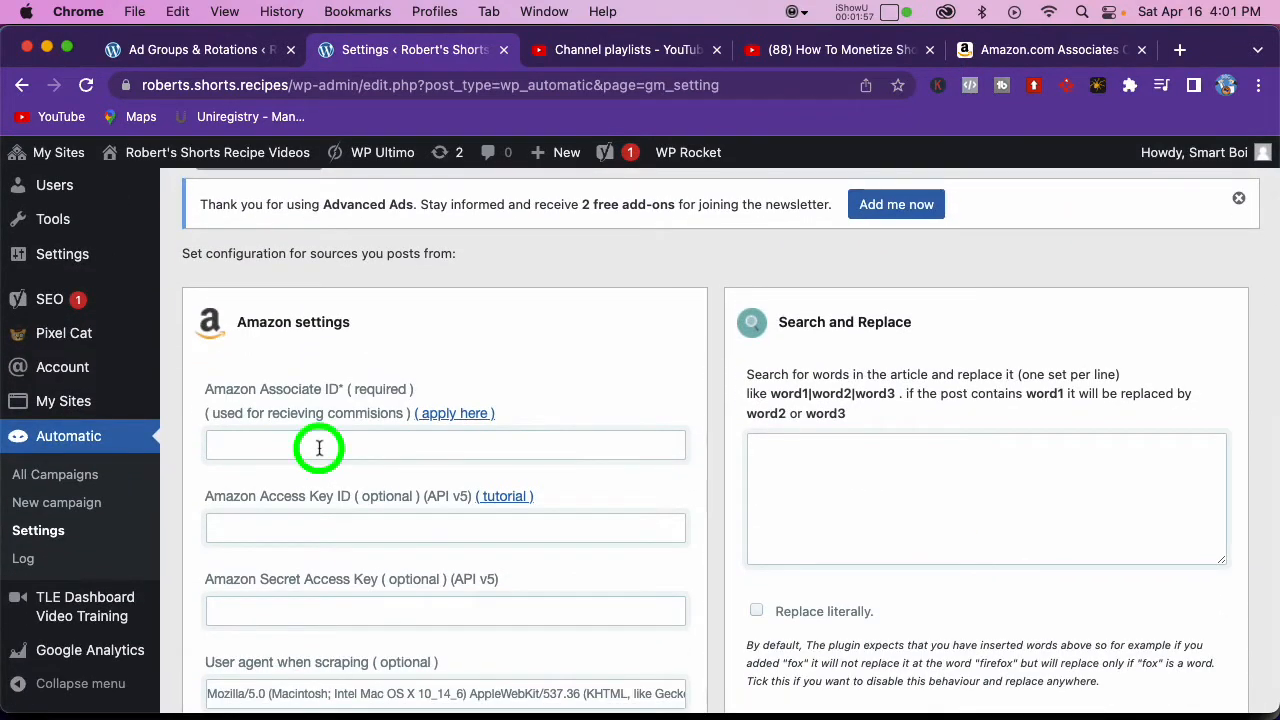
click(320, 446)
text(roberts-shorts-recipes-20)
click(543, 380)
scroll(542, 400, down, 5)
click(622, 606)
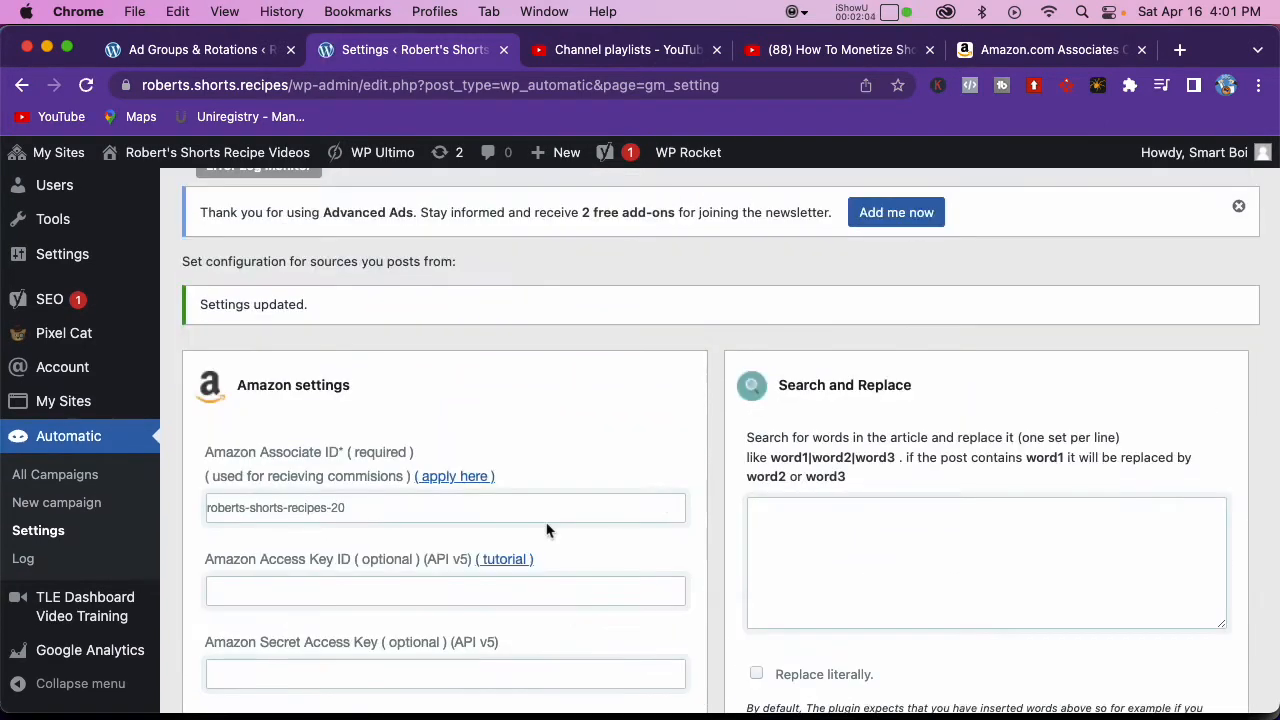
scroll(547, 530, up, 5)
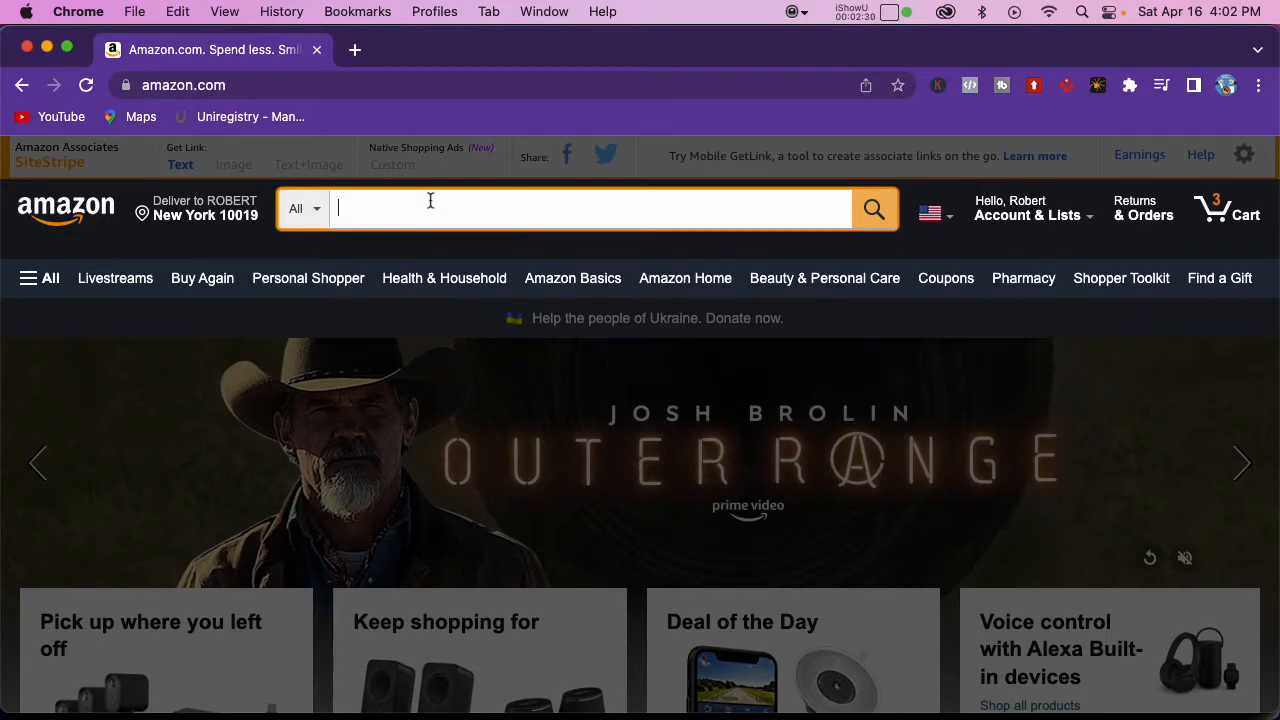
Step: On Amazon, search for "best selling coffee" and open the Best Seller listing for Lavazza Super Crema Whole Bean Coffee Blend
click(365, 204)
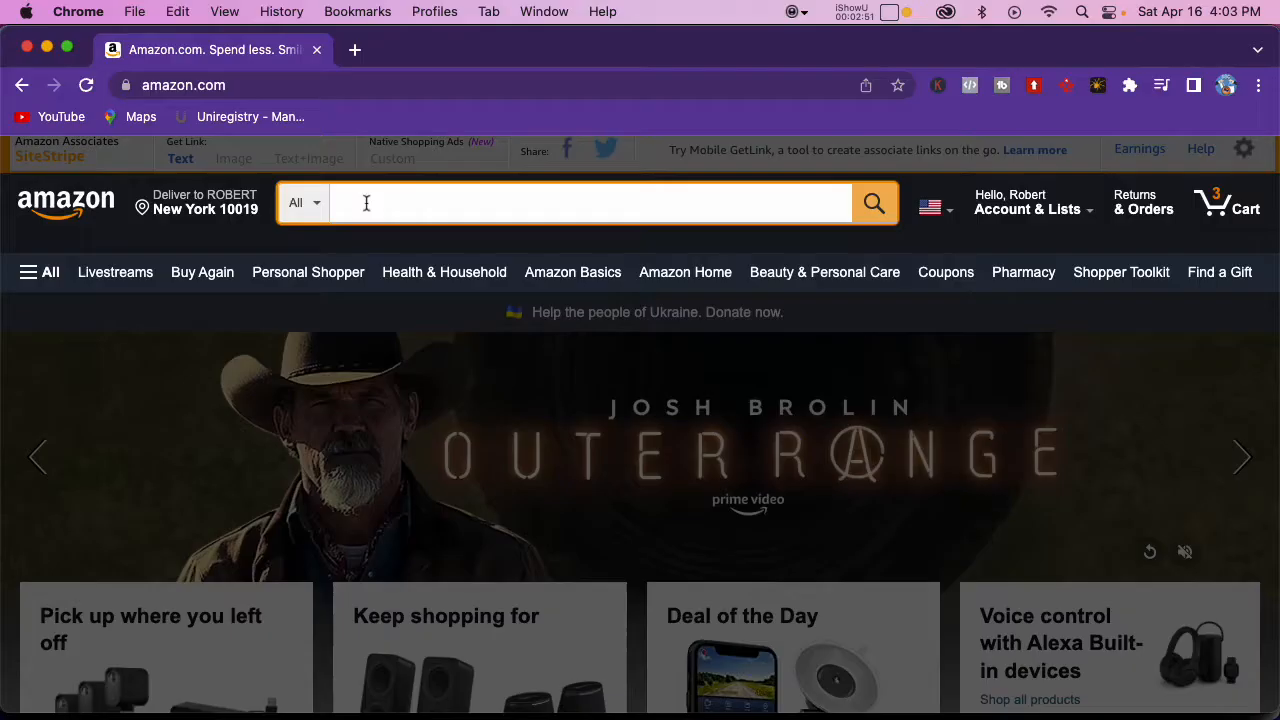
click(366, 203)
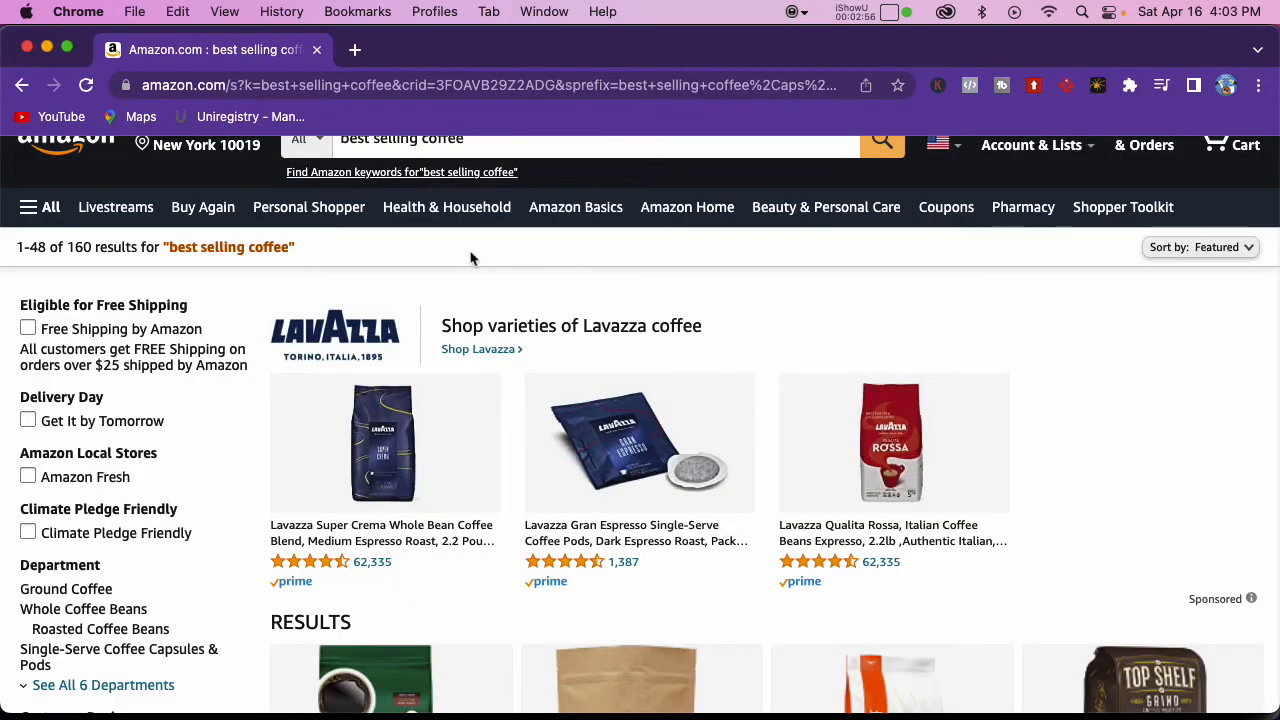
scroll(506, 391, down, 5)
scroll(508, 384, up, 5)
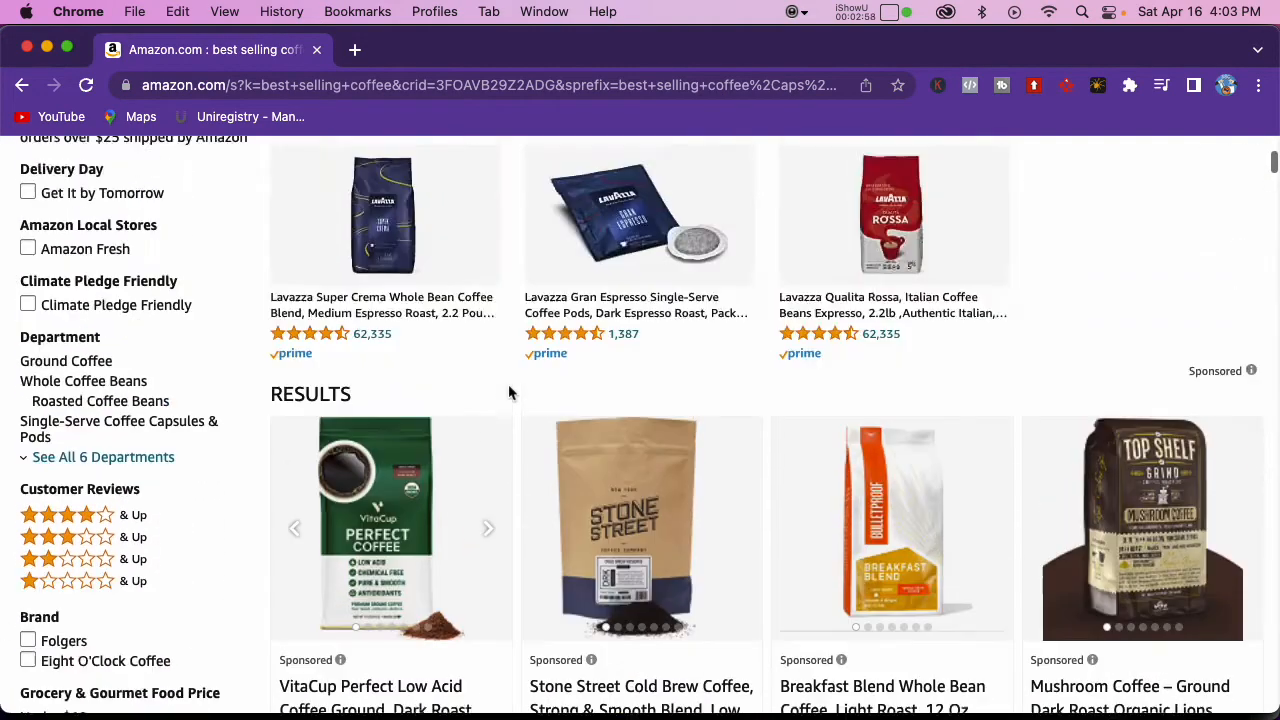
scroll(516, 385, down, 2)
scroll(514, 385, down, 10)
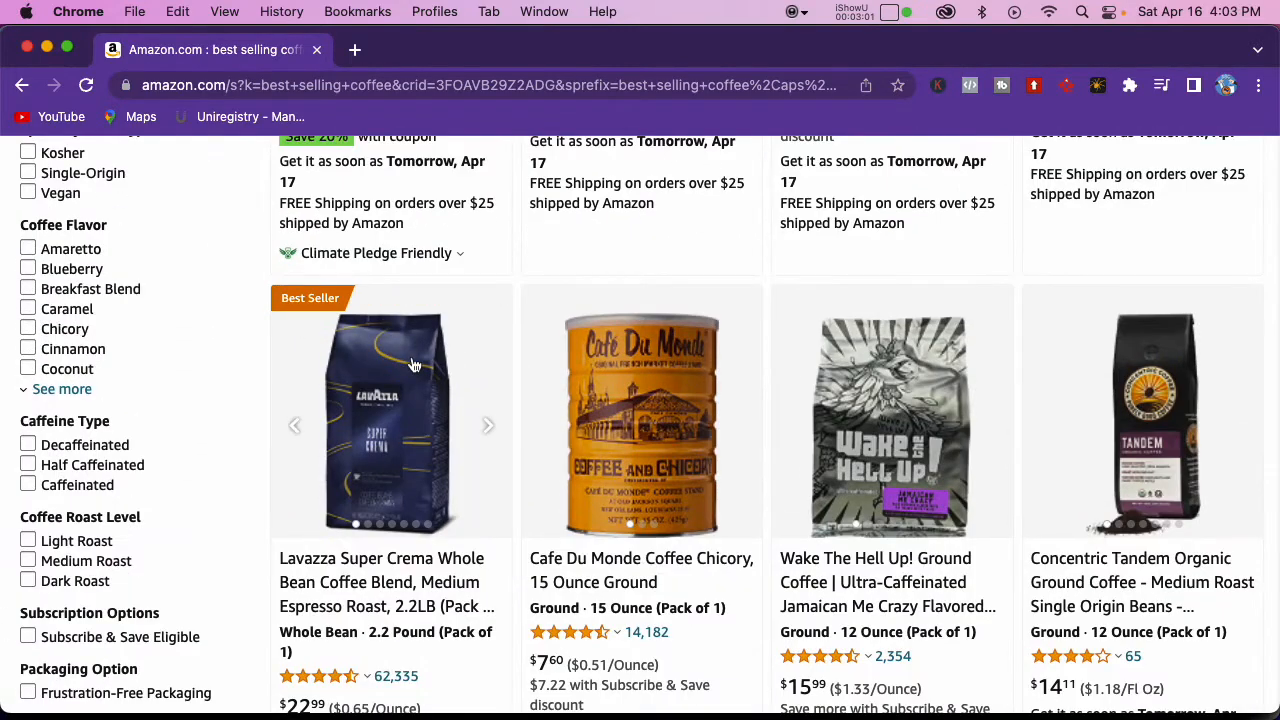
click(398, 400)
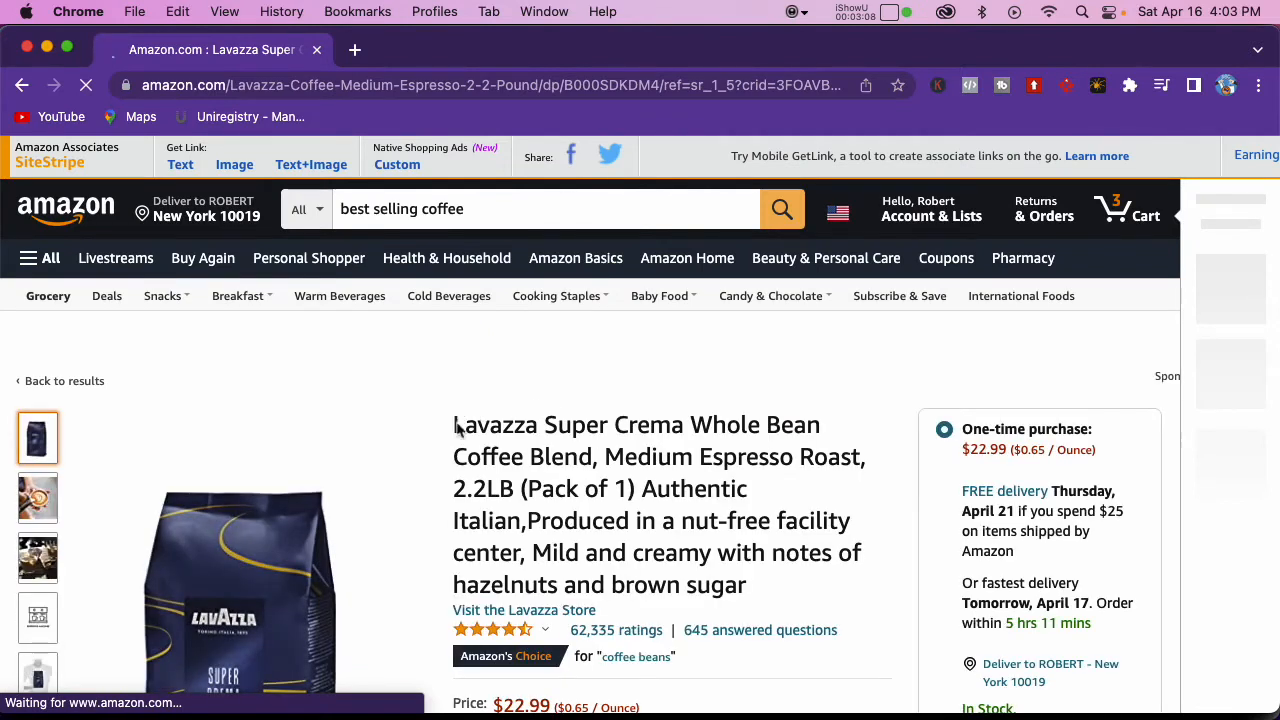
Step: Copy the full product title of the Lavazza Super Crema coffee listing
click(457, 423)
drag(490, 446, 791, 573)
key(super+c)
Step: Return to the WordPress site and start a new ad in Advanced Ads
key(super+grave)
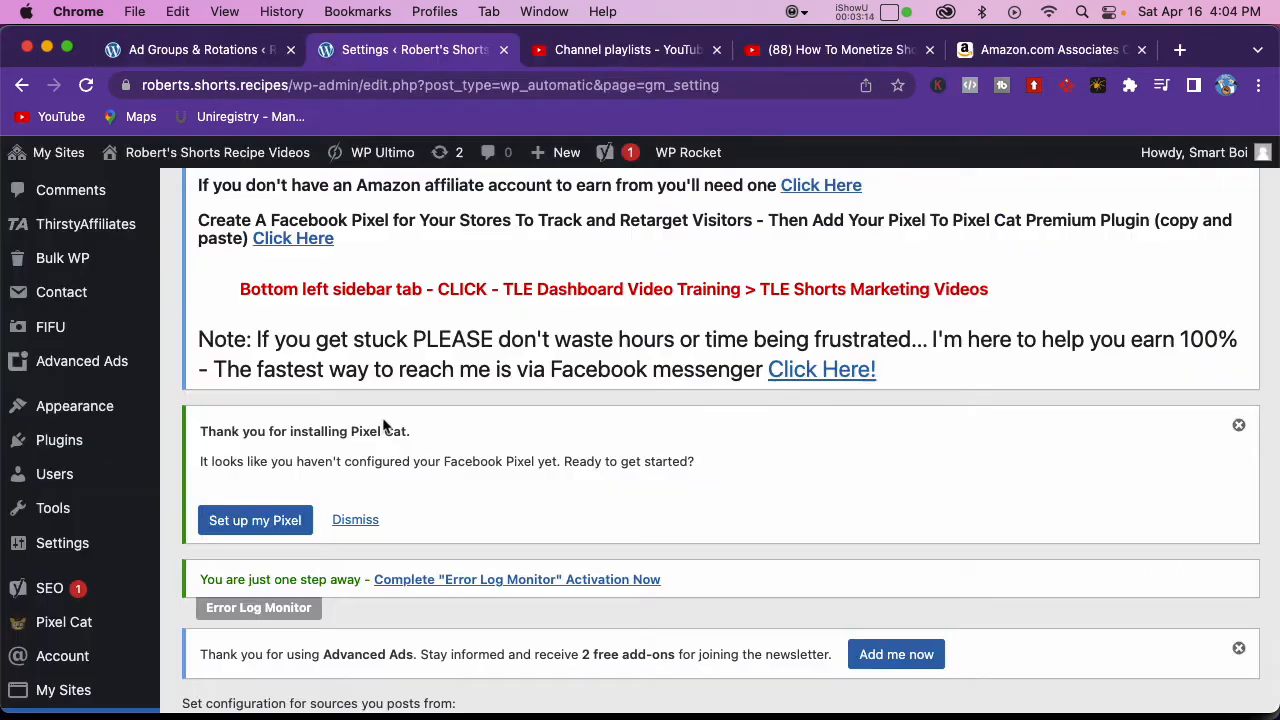
mouse_move(118, 362)
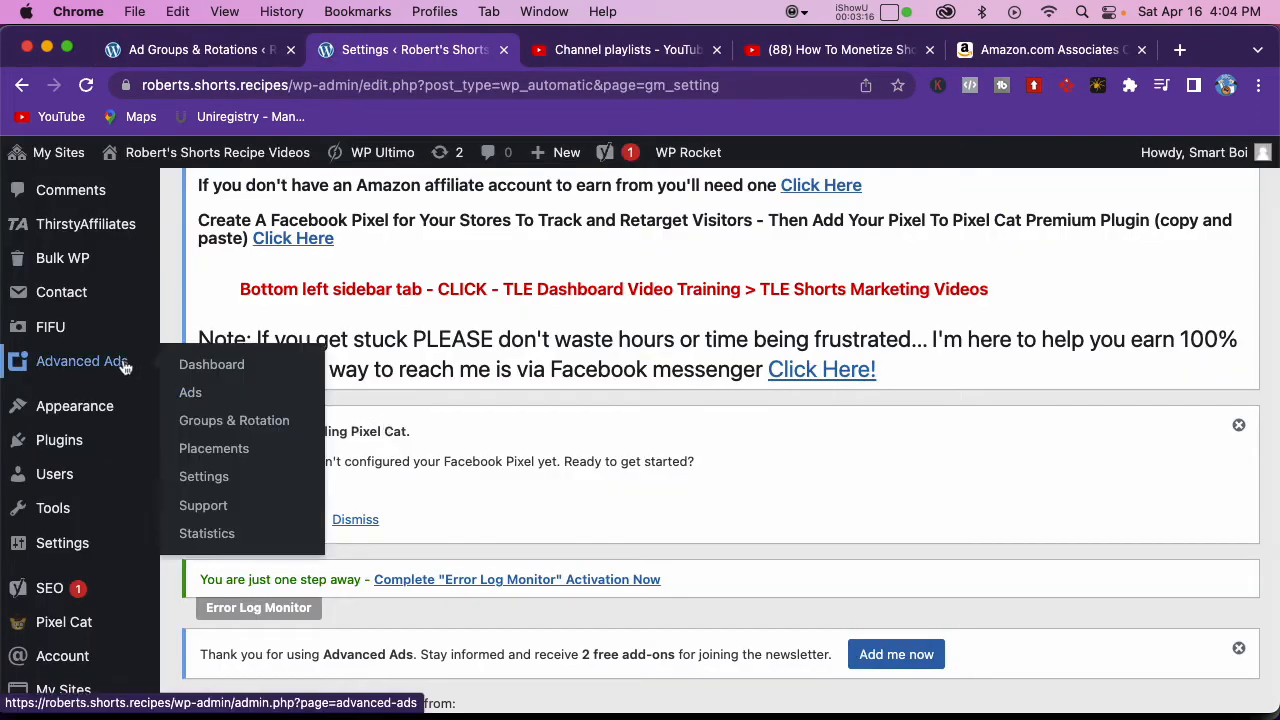
click(191, 396)
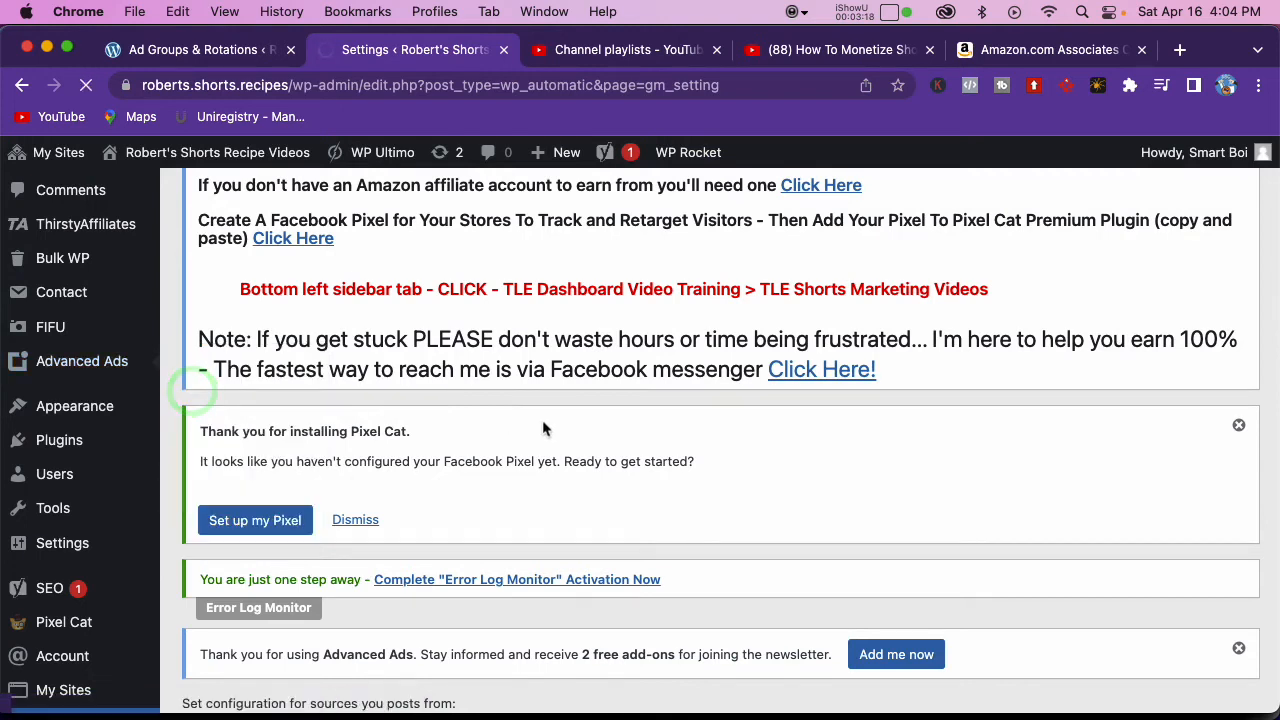
scroll(543, 428, down, 3)
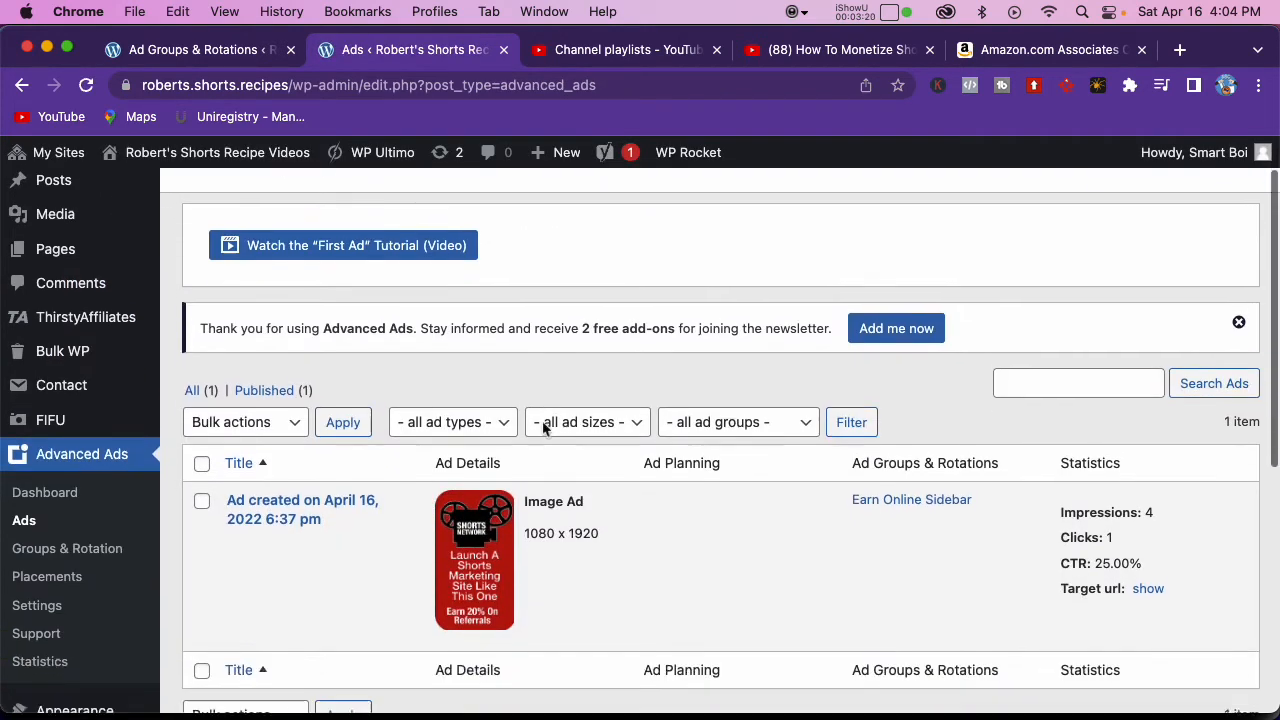
scroll(543, 428, down, 2)
scroll(543, 428, up, 5)
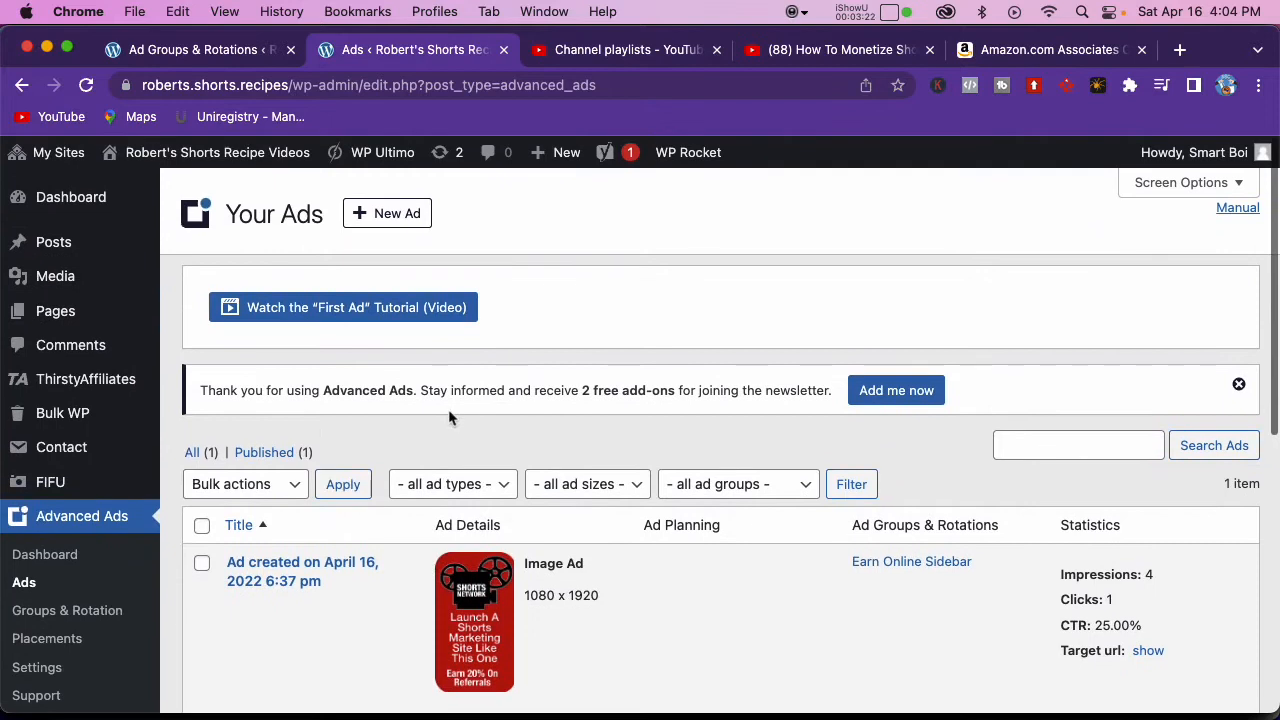
click(412, 215)
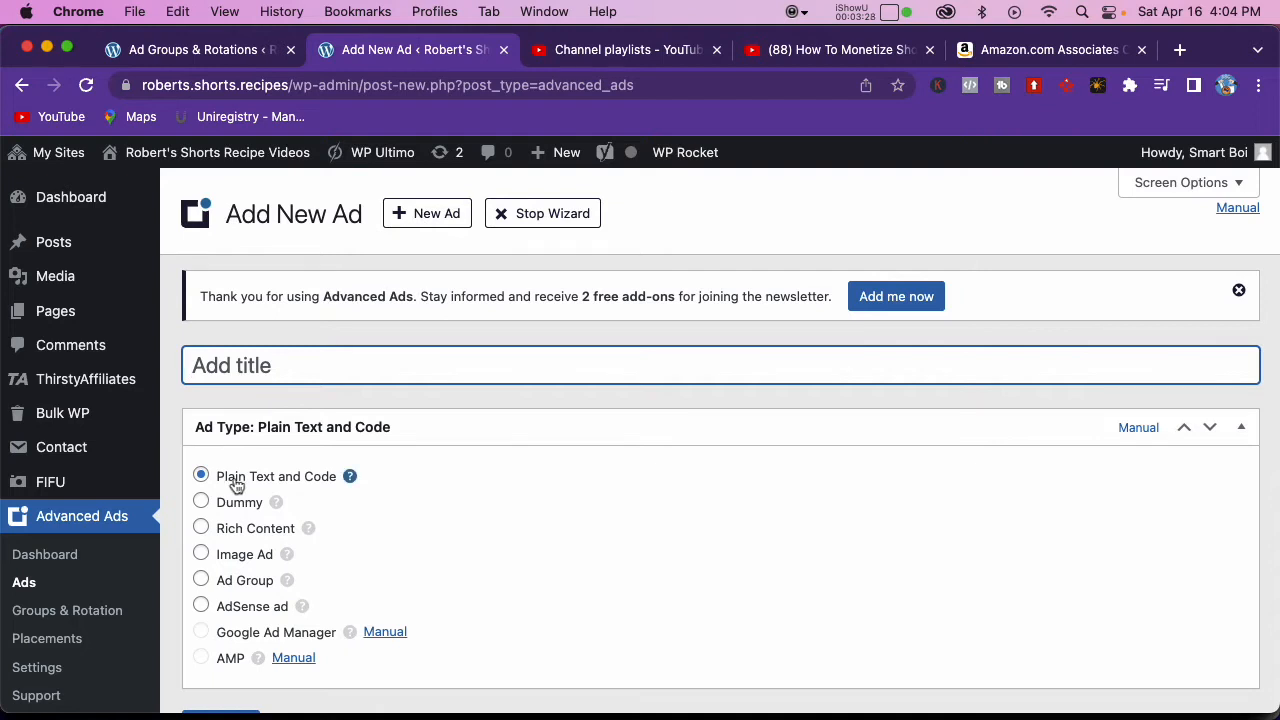
Step: Paste the copied Lavazza product title as the ad title and continue with the Plain Text and Code ad type
click(342, 358)
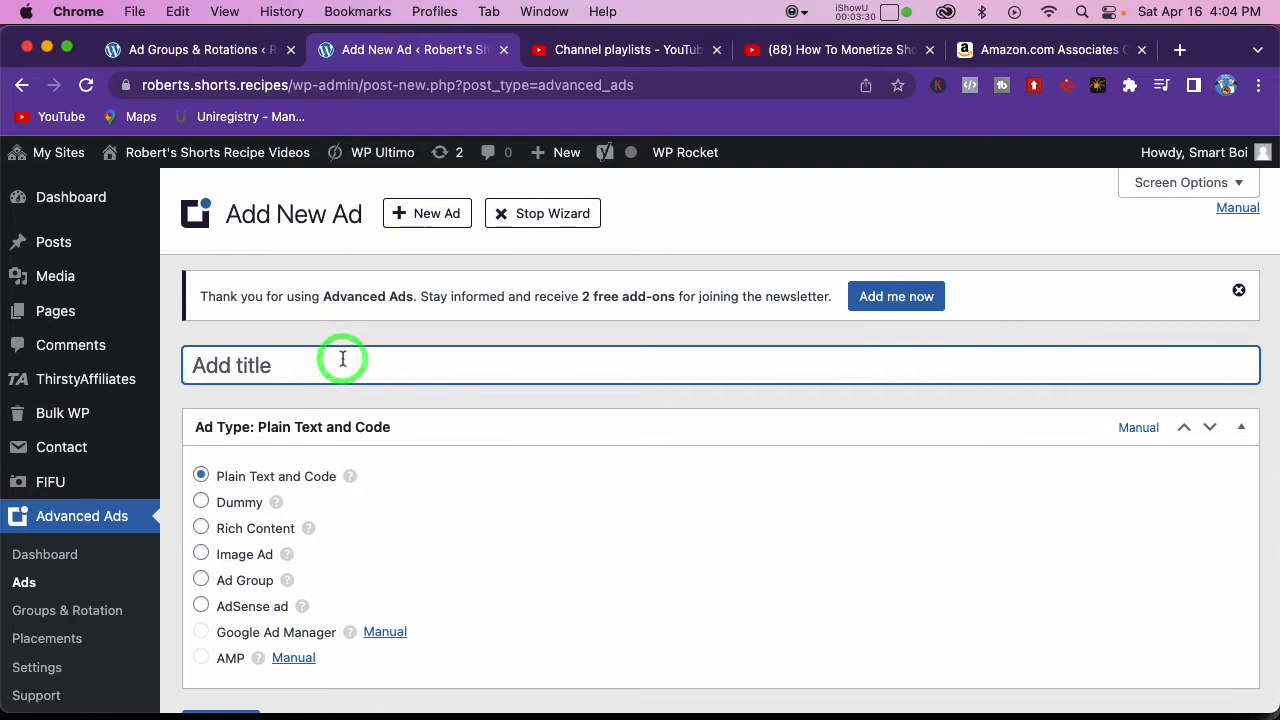
key(super+v)
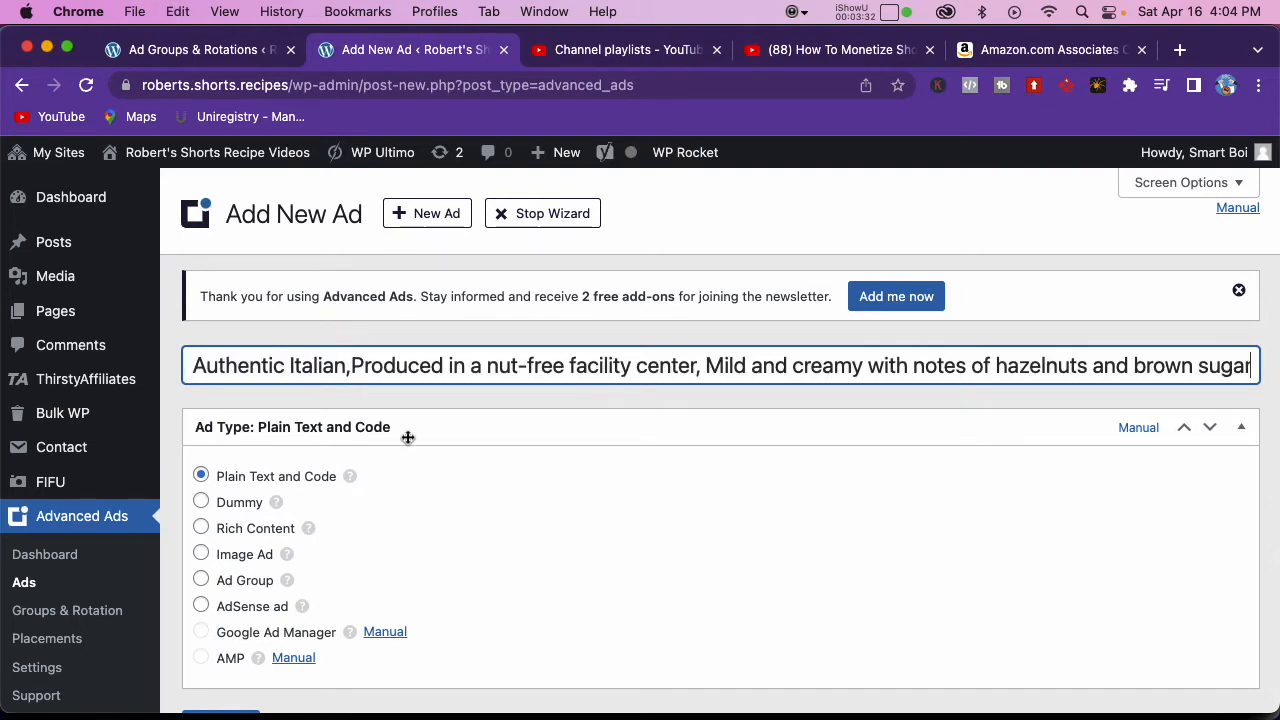
scroll(408, 437, down, 5)
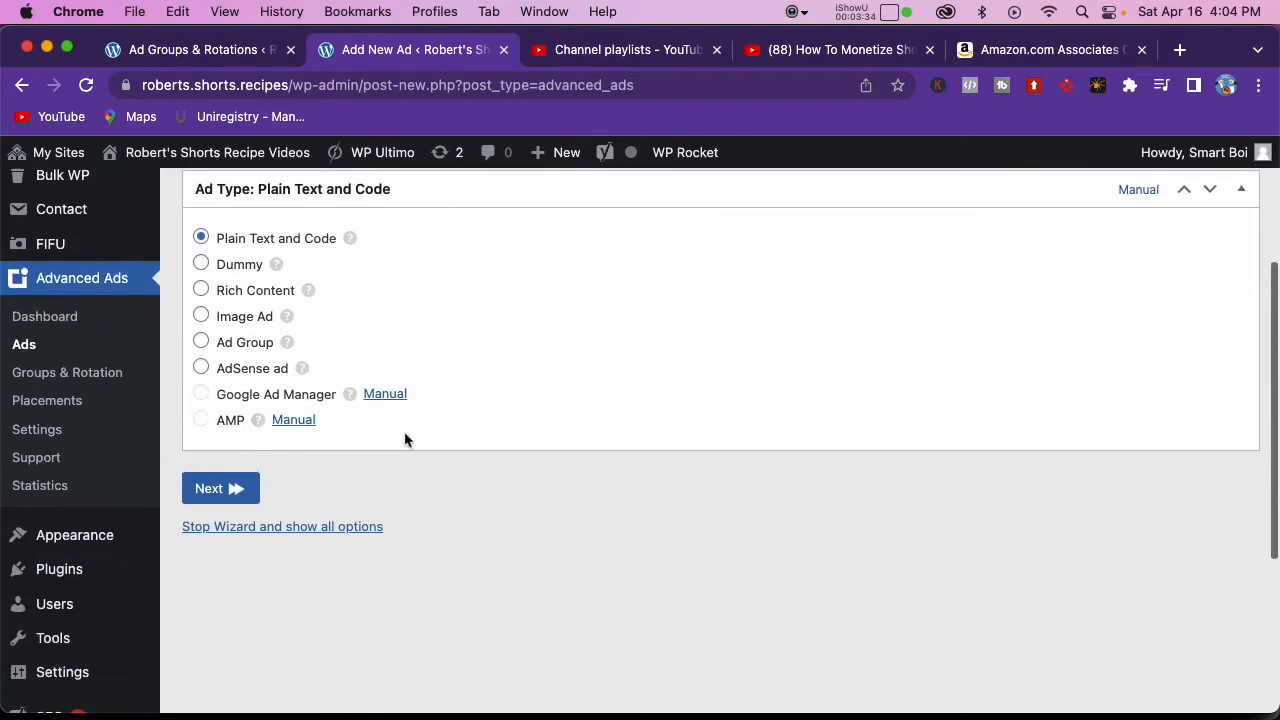
click(212, 494)
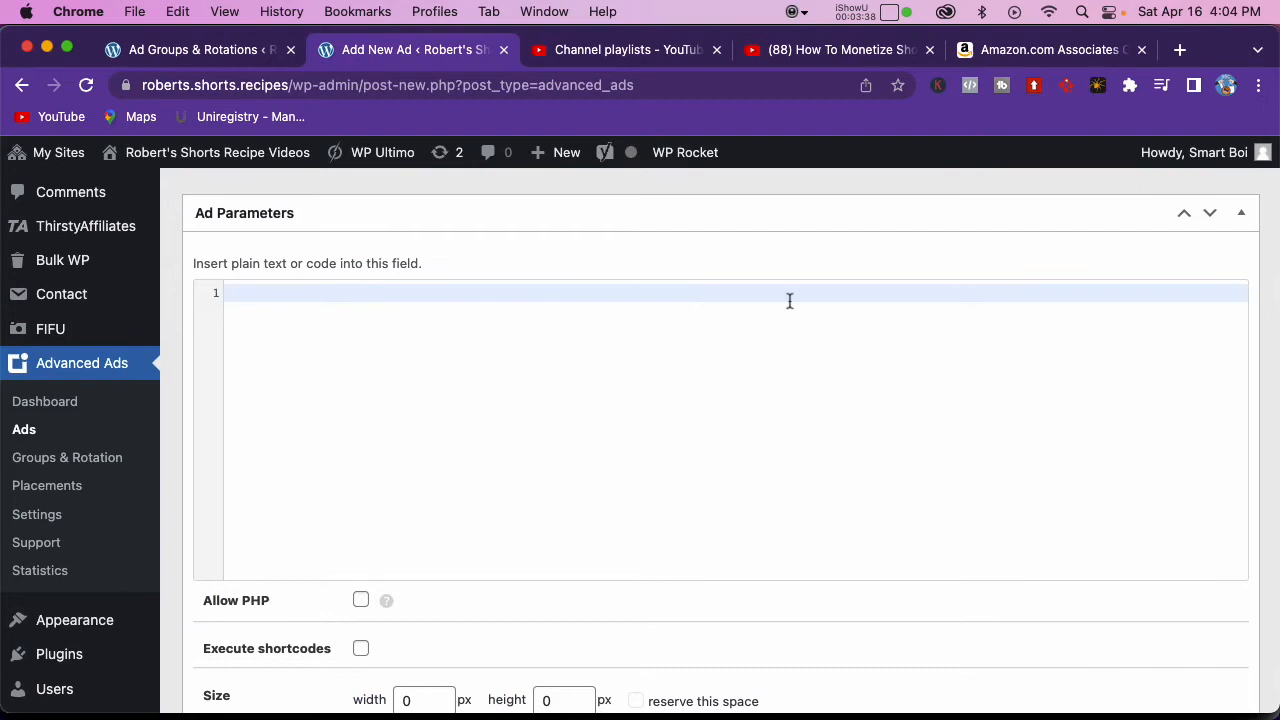
Step: Generate the custom native shopping ad code for the Lavazza coffee on Amazon and paste it into the new ad's parameters
click(1045, 52)
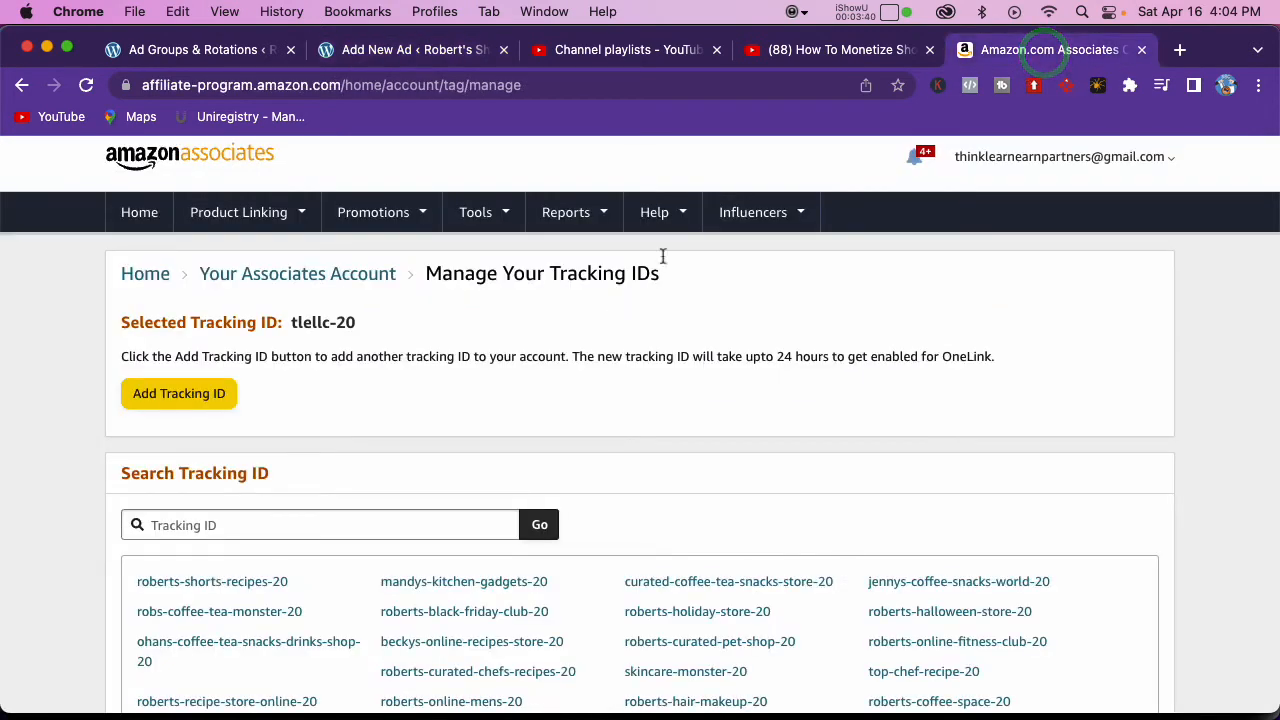
key(super+grave)
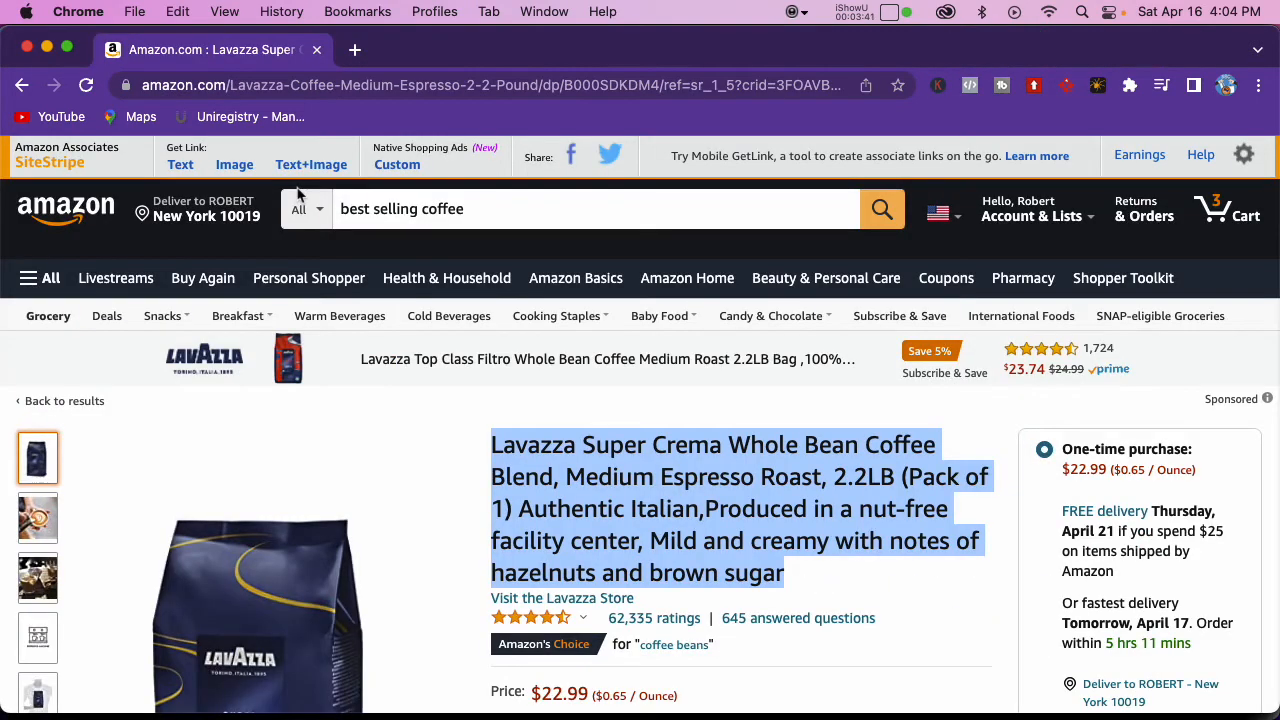
click(402, 167)
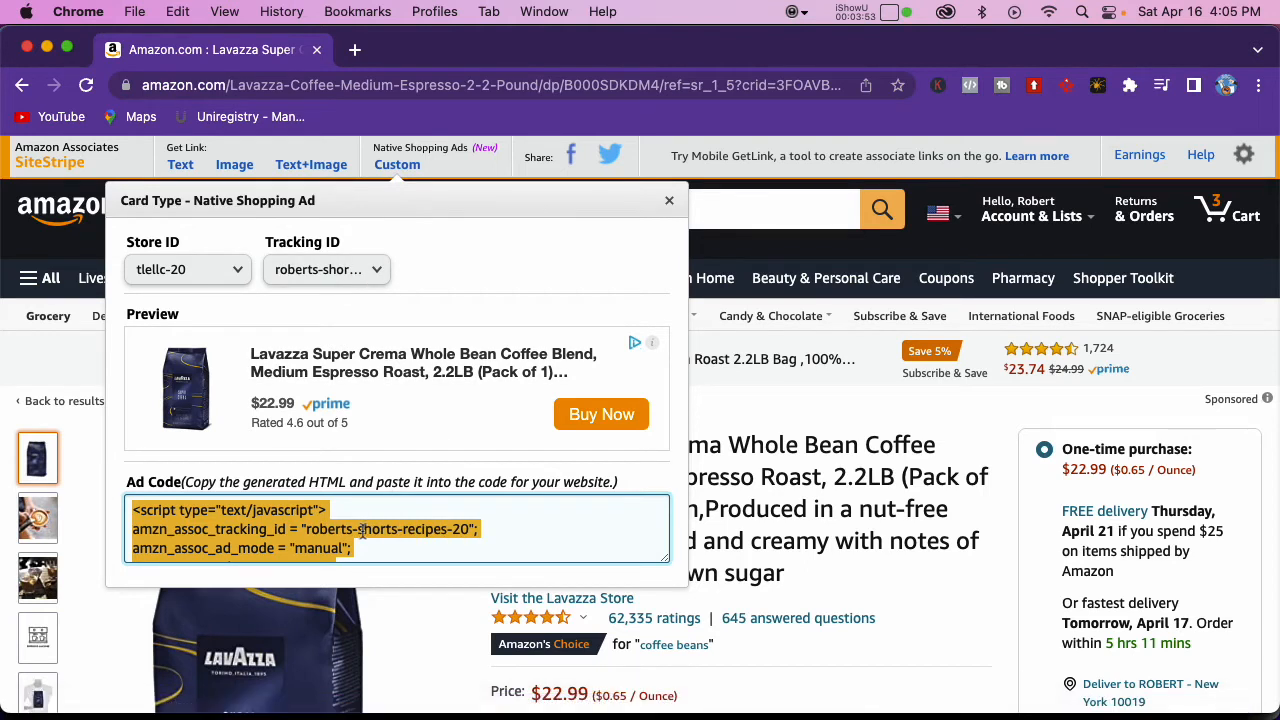
scroll(404, 538, down, 1)
scroll(404, 538, down, 2)
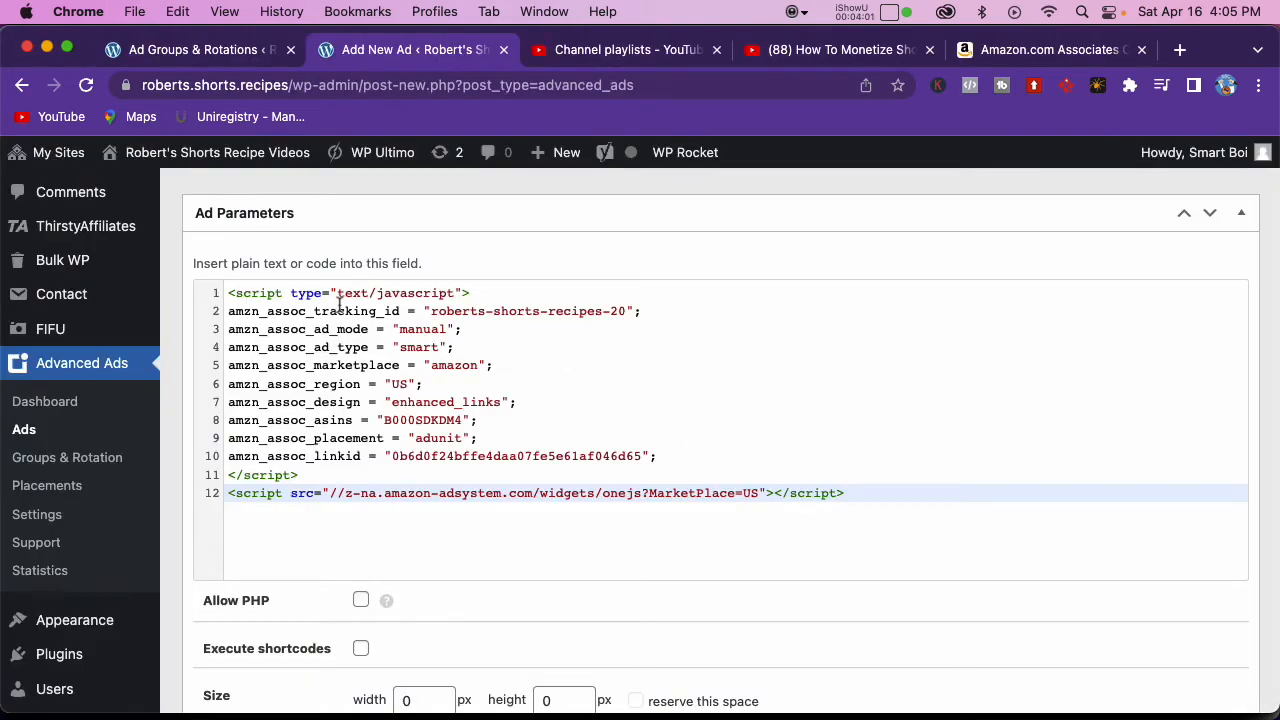
Step: Choose a tracking option for the ad and save it without adding display or visitor conditions
scroll(340, 303, up, 2)
scroll(340, 305, down, 5)
scroll(340, 308, down, 1)
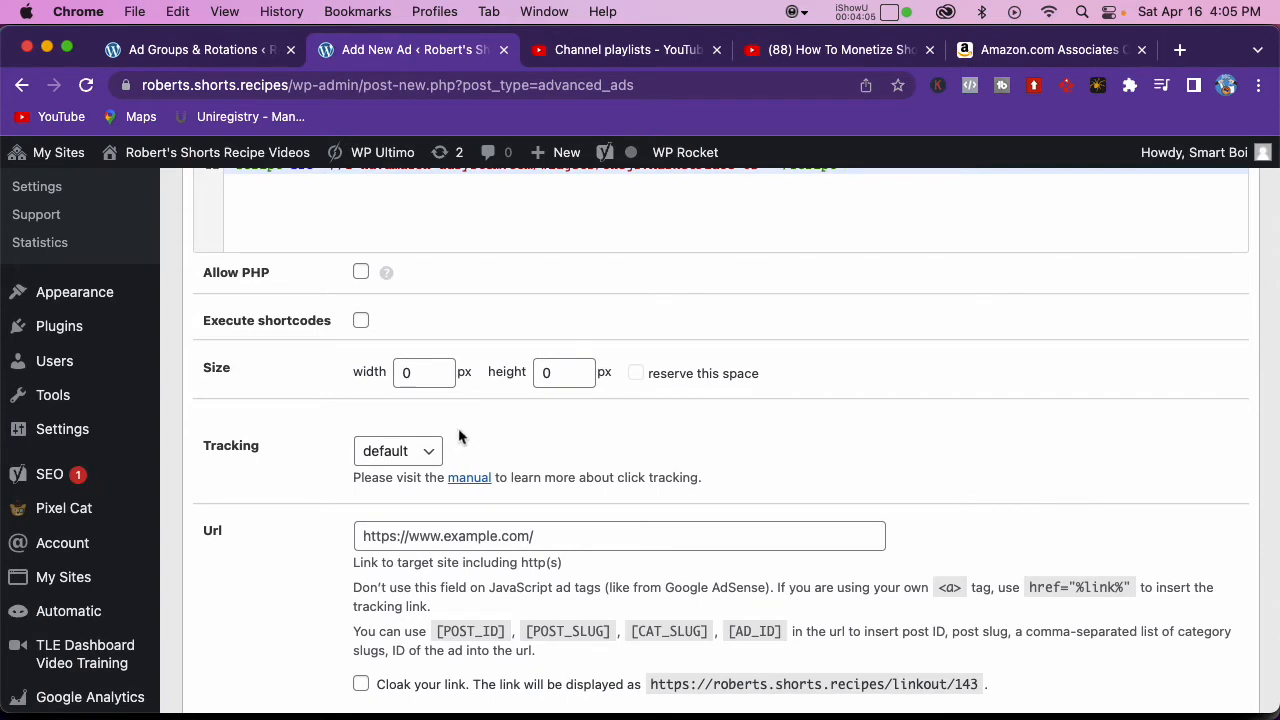
click(427, 451)
click(395, 498)
scroll(600, 452, down, 5)
scroll(600, 450, down, 3)
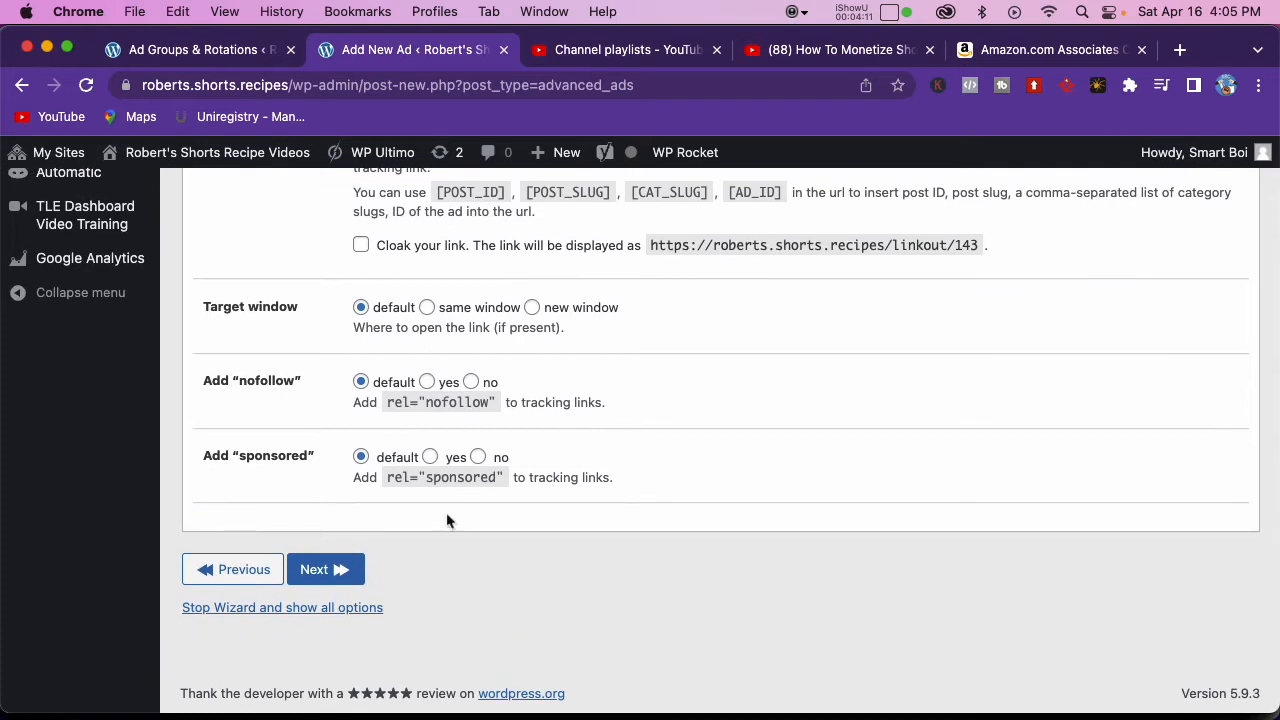
click(330, 566)
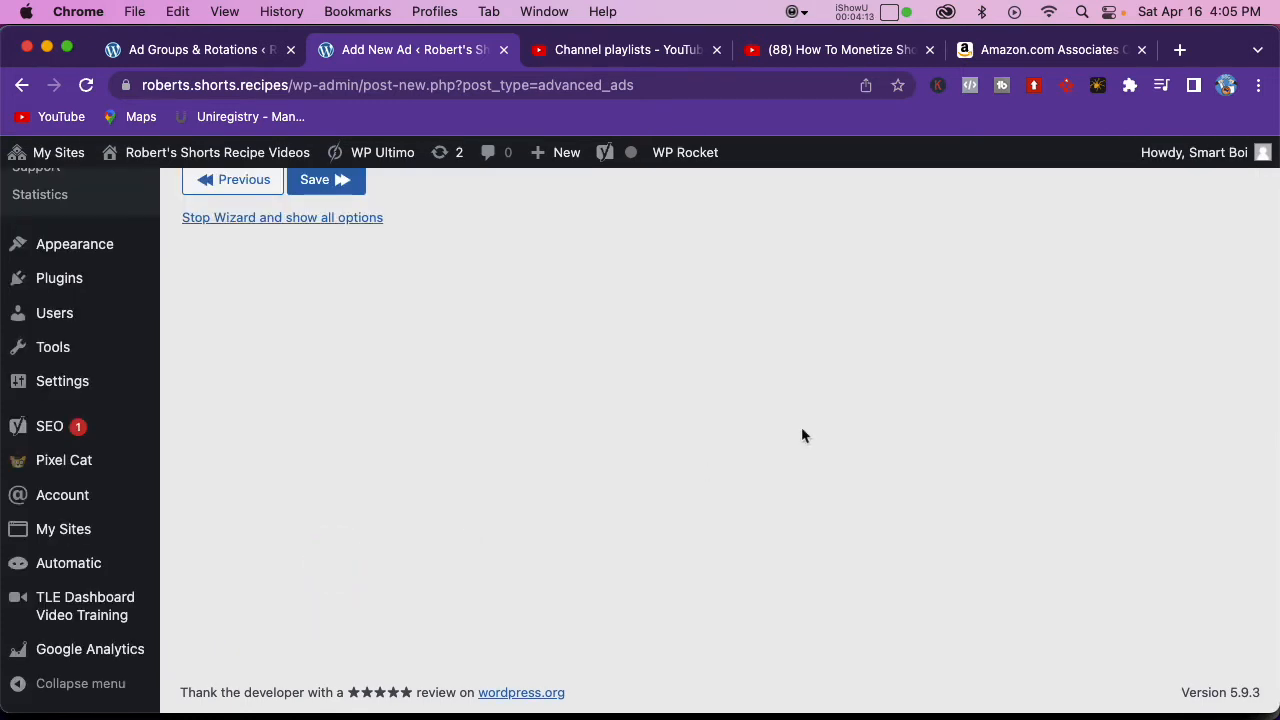
scroll(772, 430, down, 3)
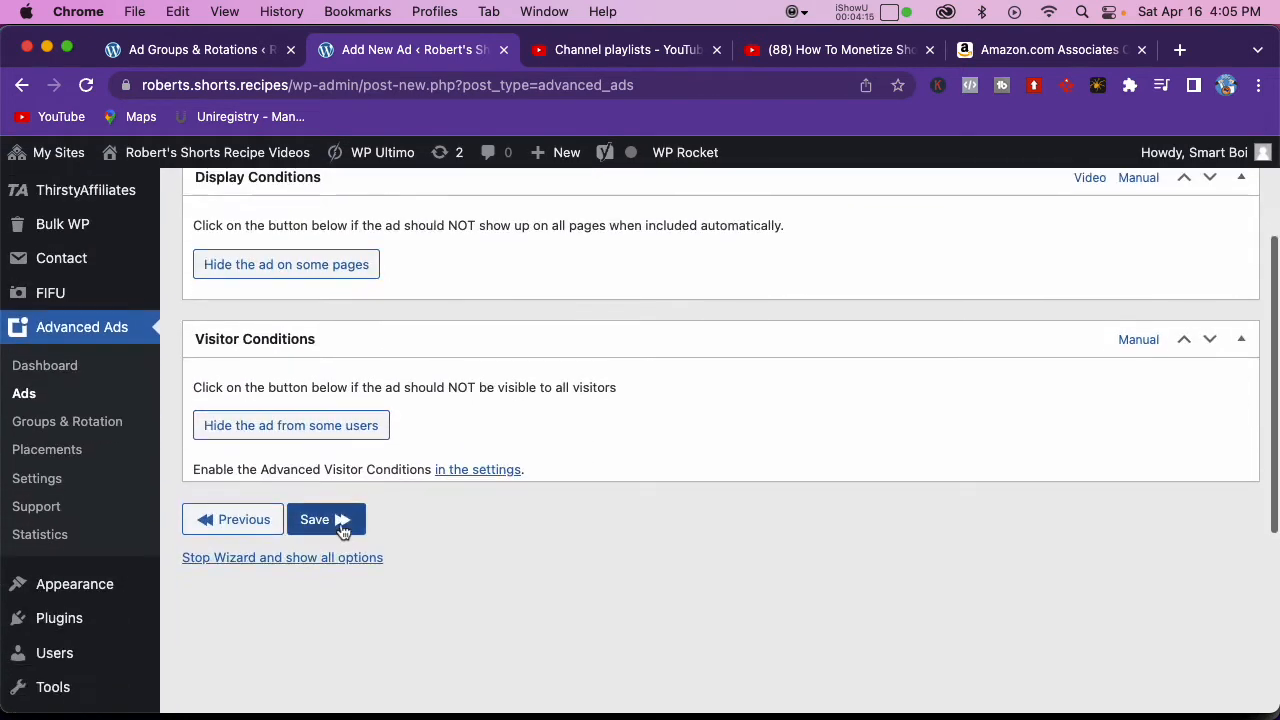
click(340, 519)
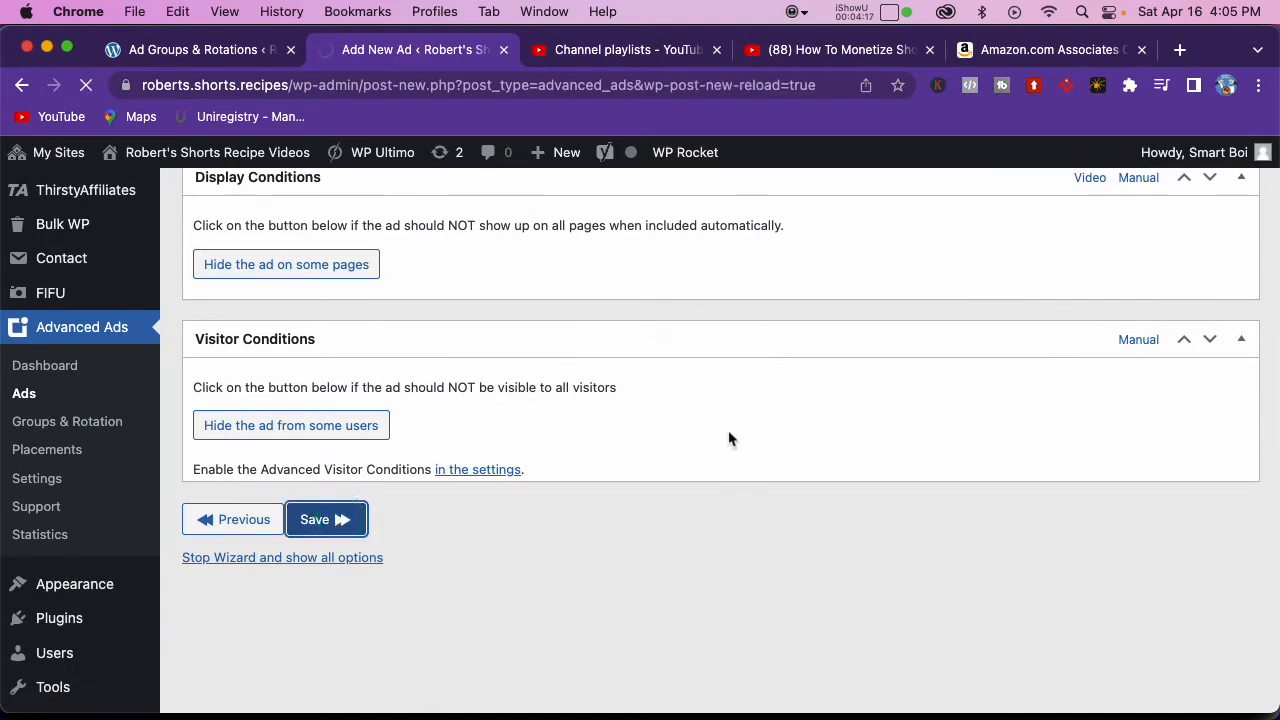
Step: Assign the Lavazza coffee ad to the Ad Group Above Video group and update the ad
scroll(800, 437, down, 5)
scroll(780, 435, down, 5)
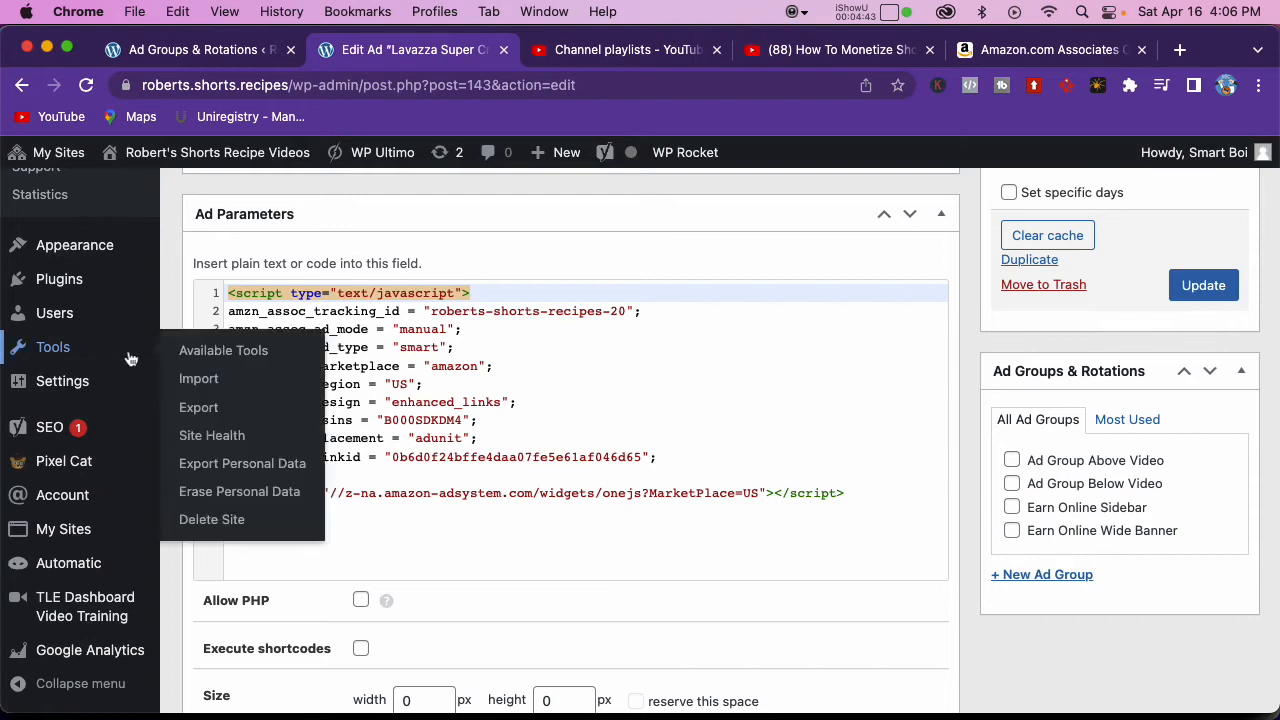
scroll(170, 355, up, 5)
scroll(126, 358, up, 2)
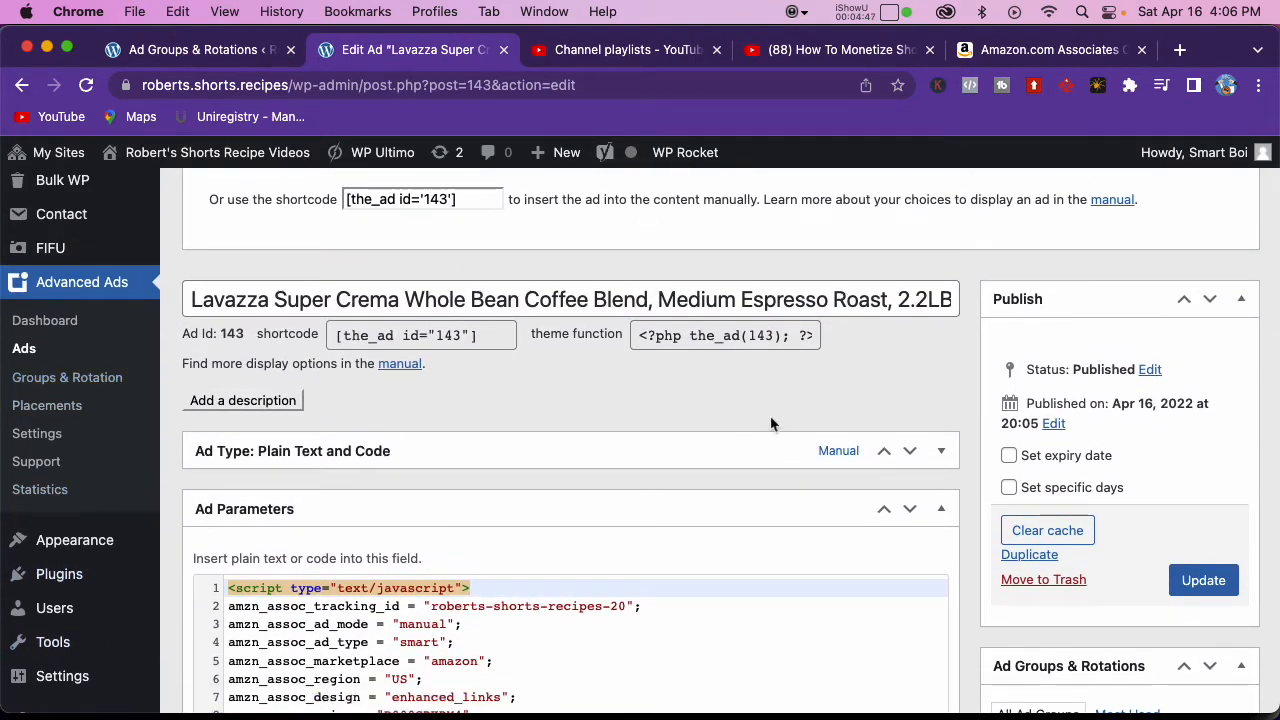
scroll(771, 423, down, 10)
scroll(771, 423, up, 5)
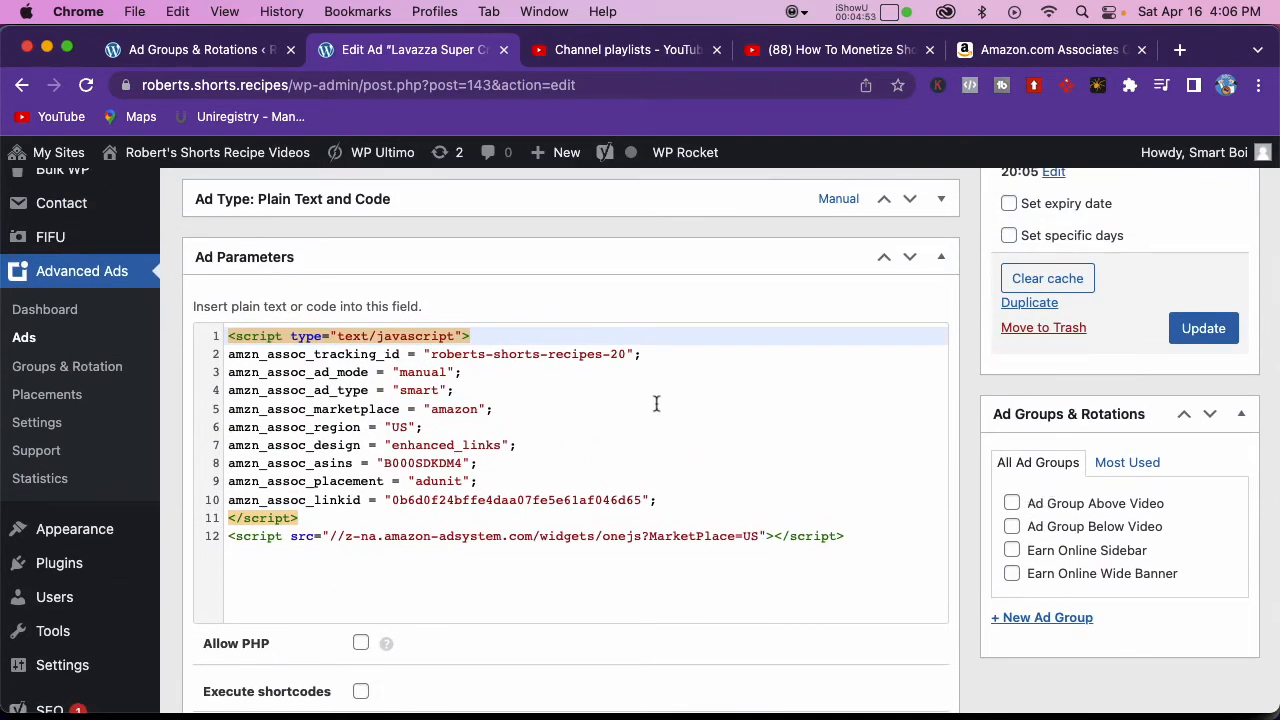
click(1012, 505)
click(1204, 330)
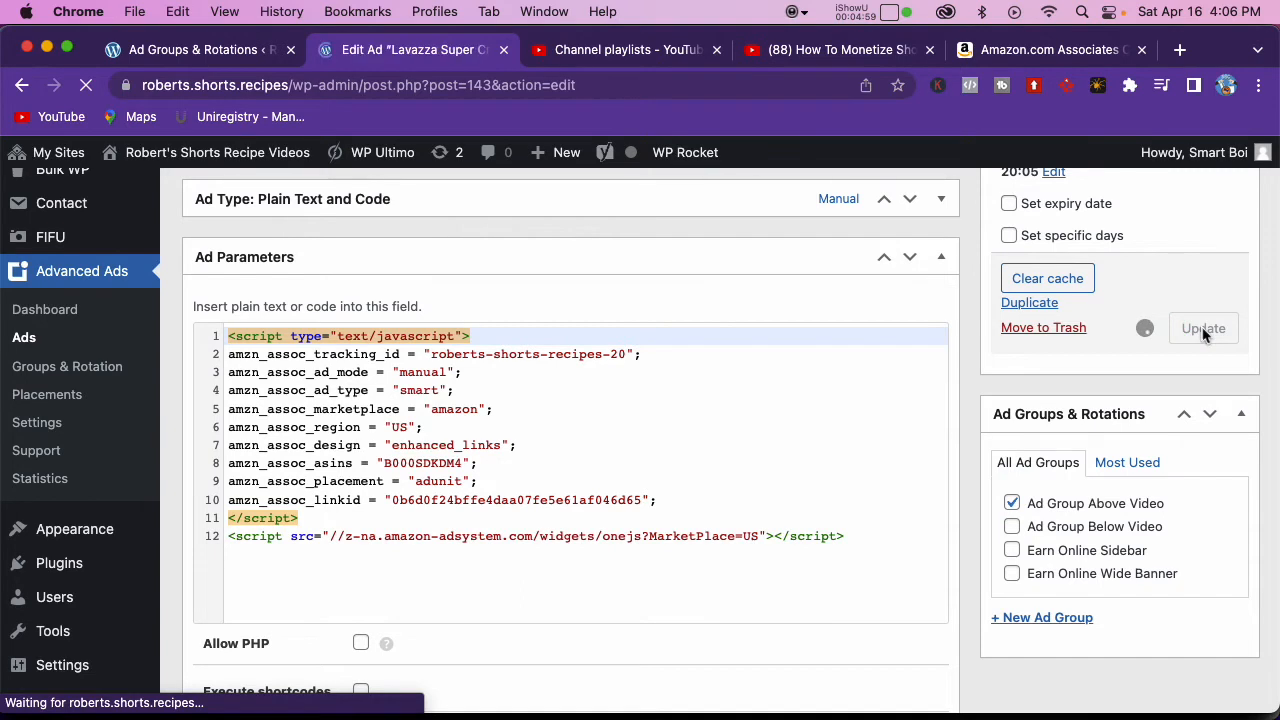
scroll(1070, 355, down, 2)
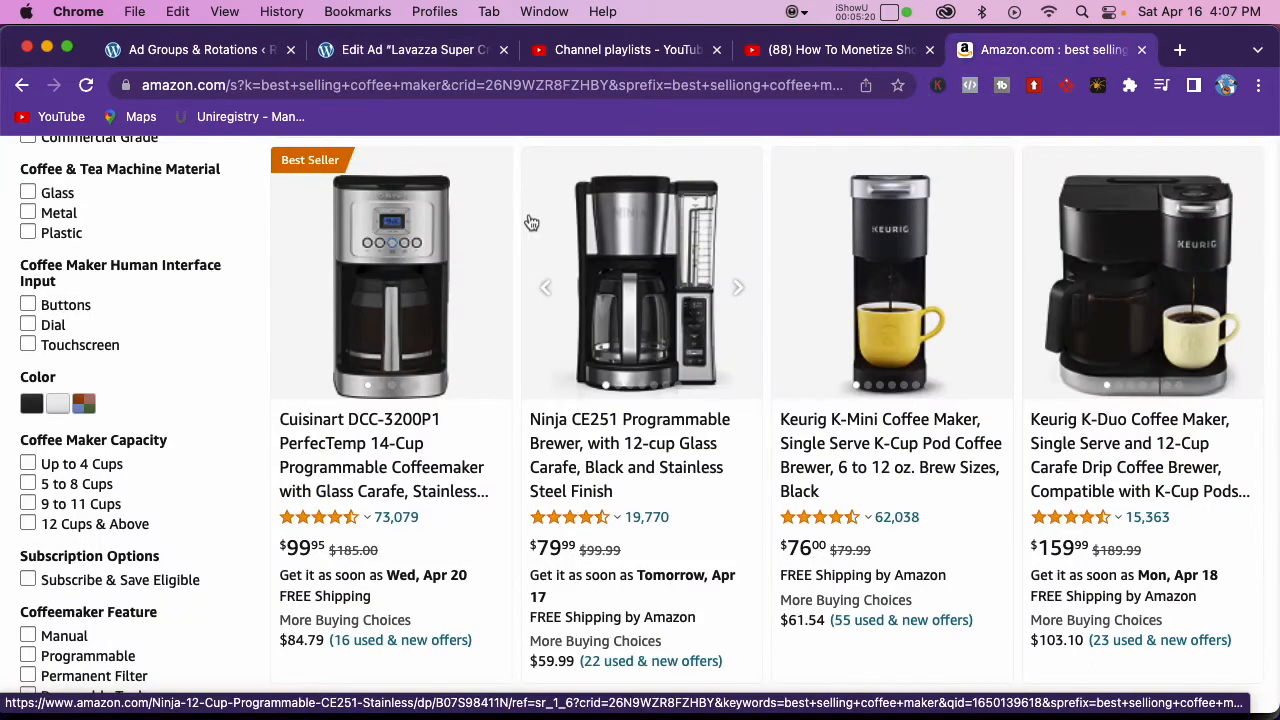
Step: Open the Cuisinart DCC-3200P1 coffeemaker page from the Amazon results and copy its full product title
click(366, 419)
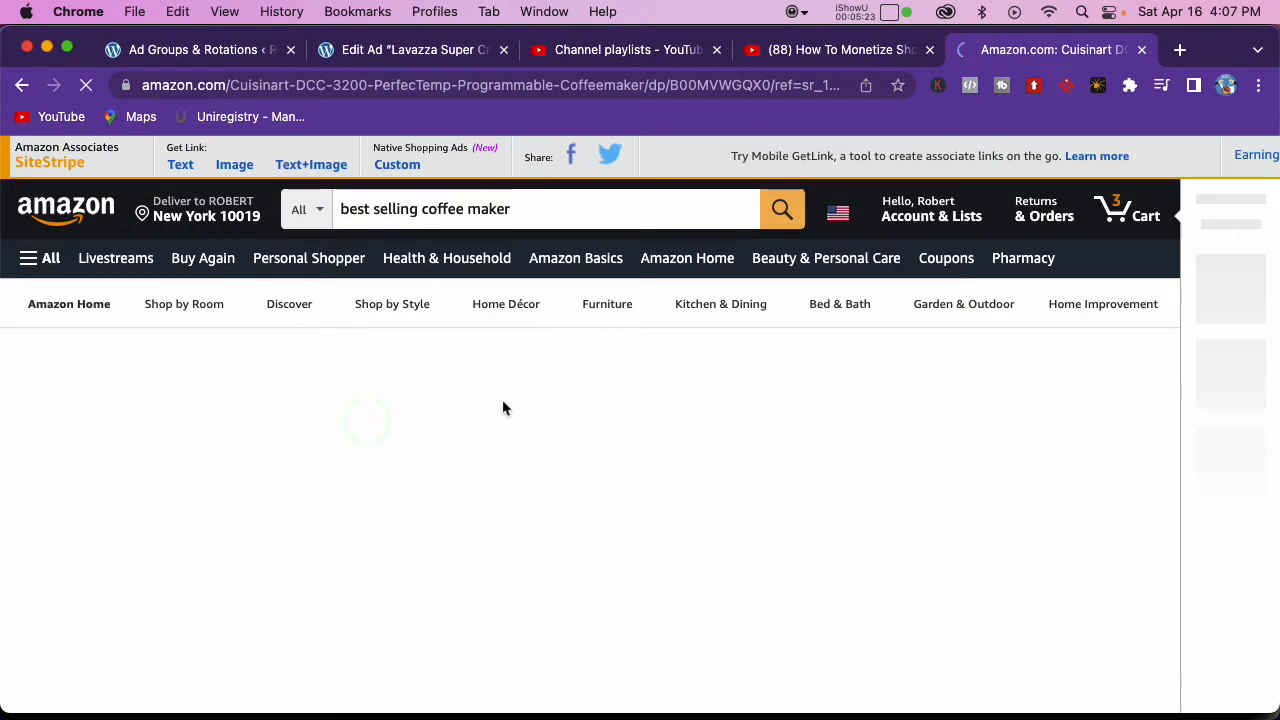
scroll(512, 410, down, 2)
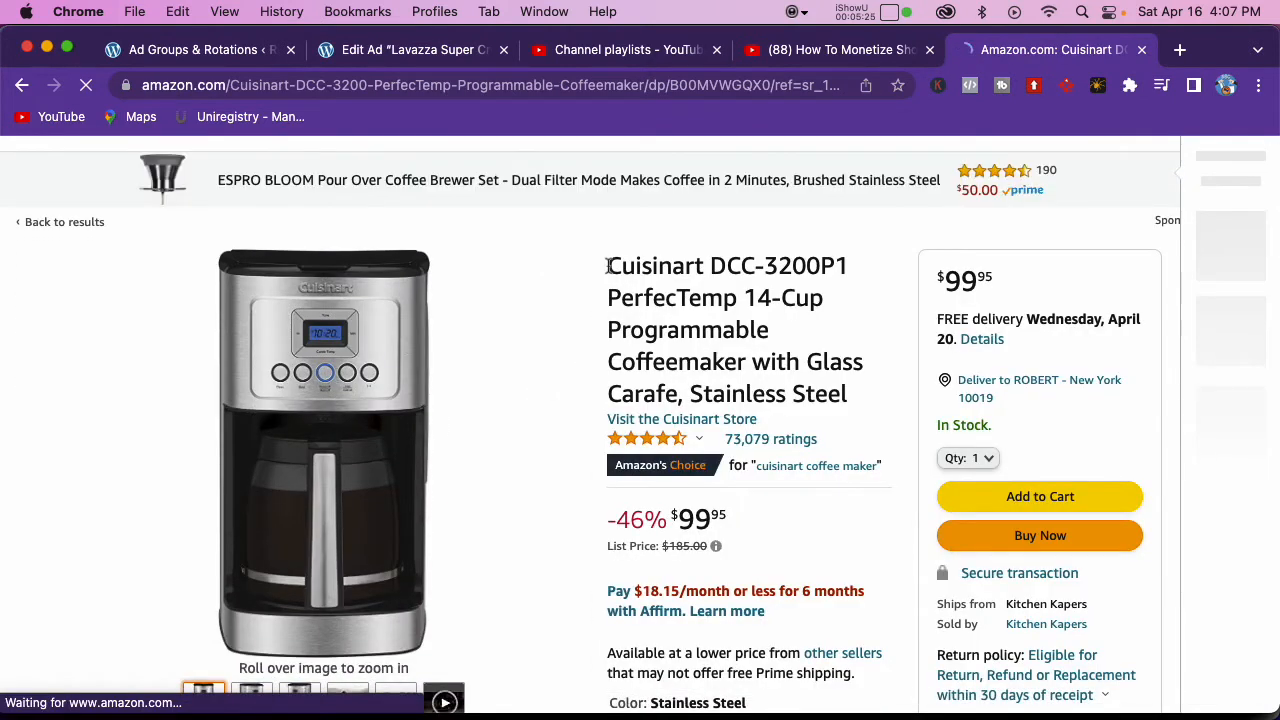
click(630, 280)
drag(629, 283, 782, 398)
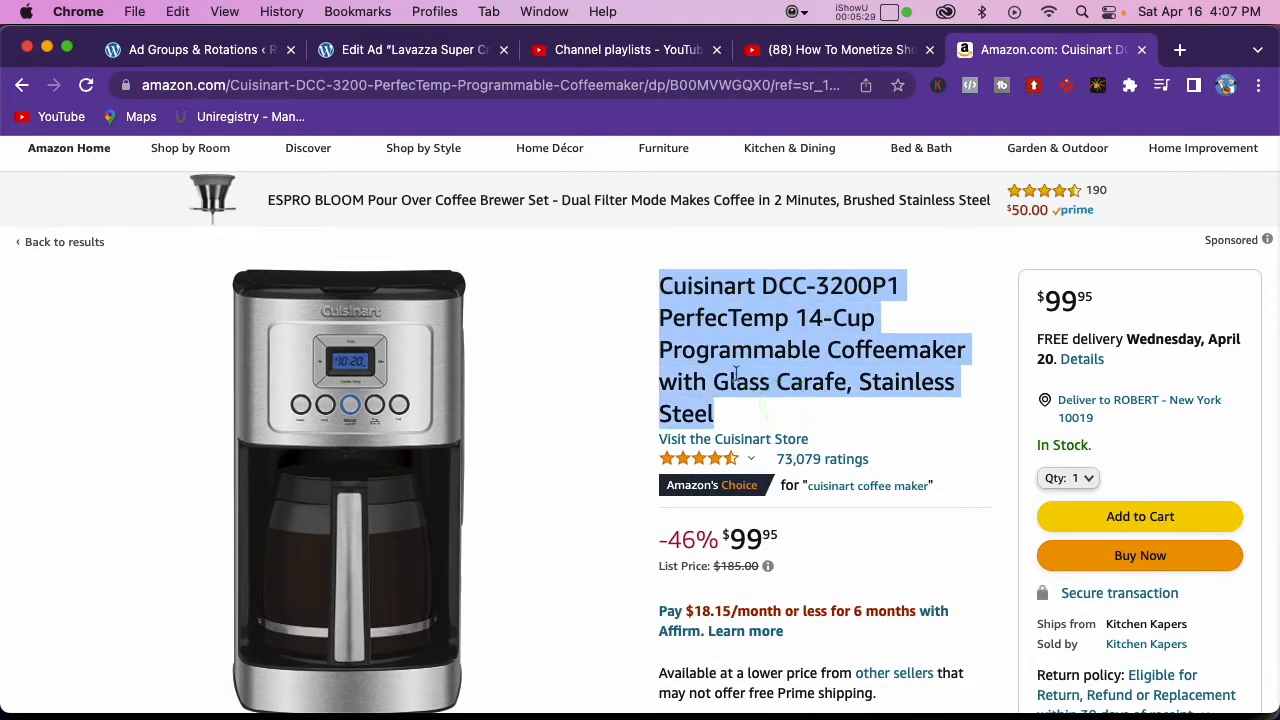
Step: Duplicate the Lavazza coffee ad in Advanced Ads and replace the copy's title with the copied Cuisinart coffeemaker title
click(414, 49)
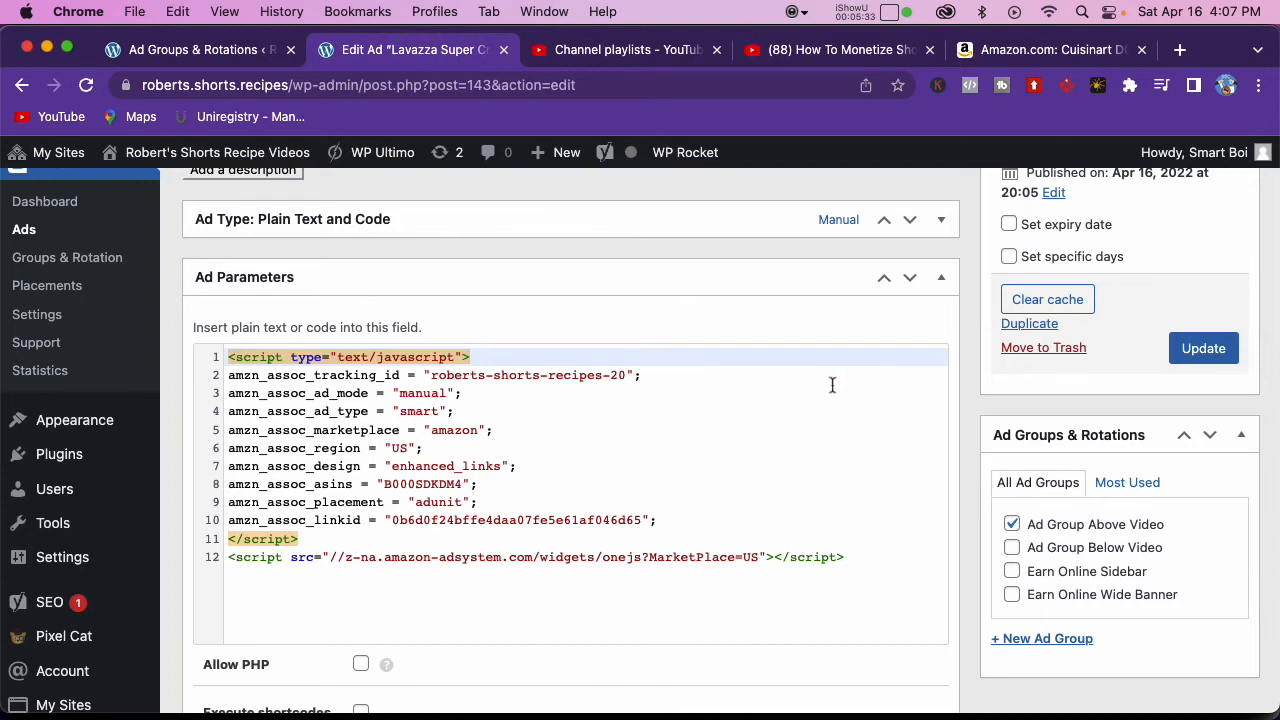
scroll(830, 385, up, 3)
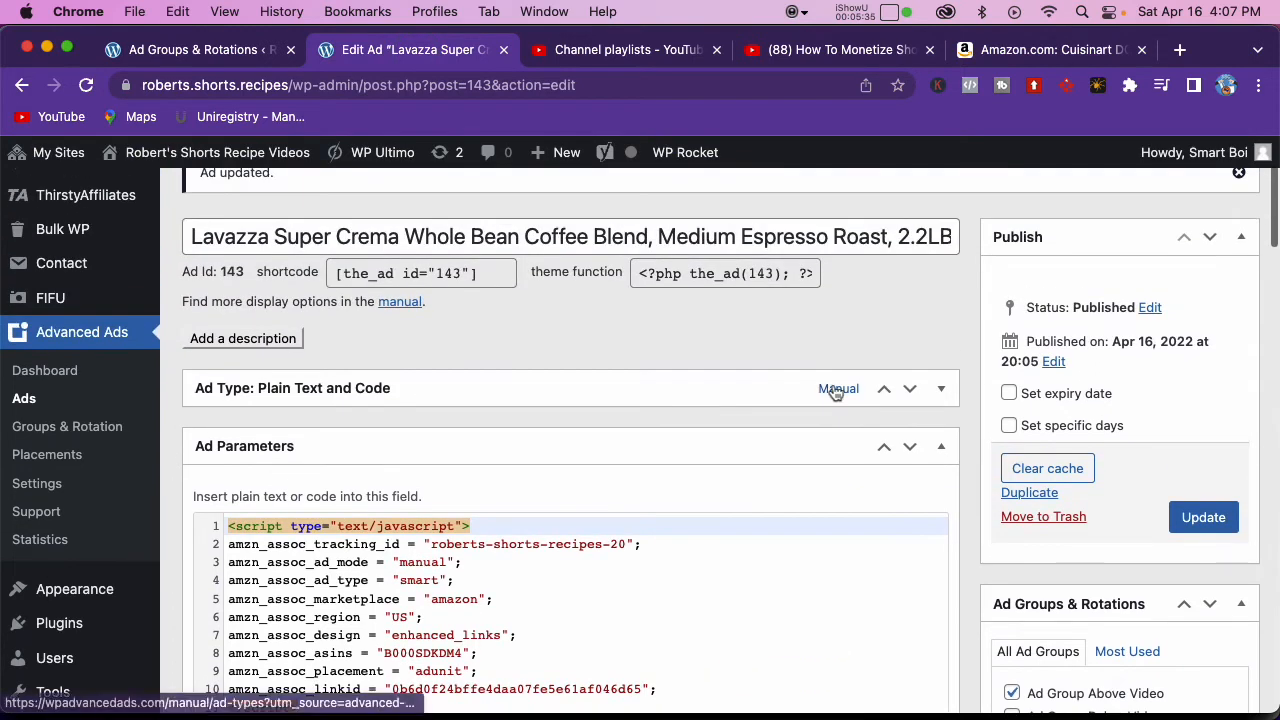
scroll(836, 392, down, 3)
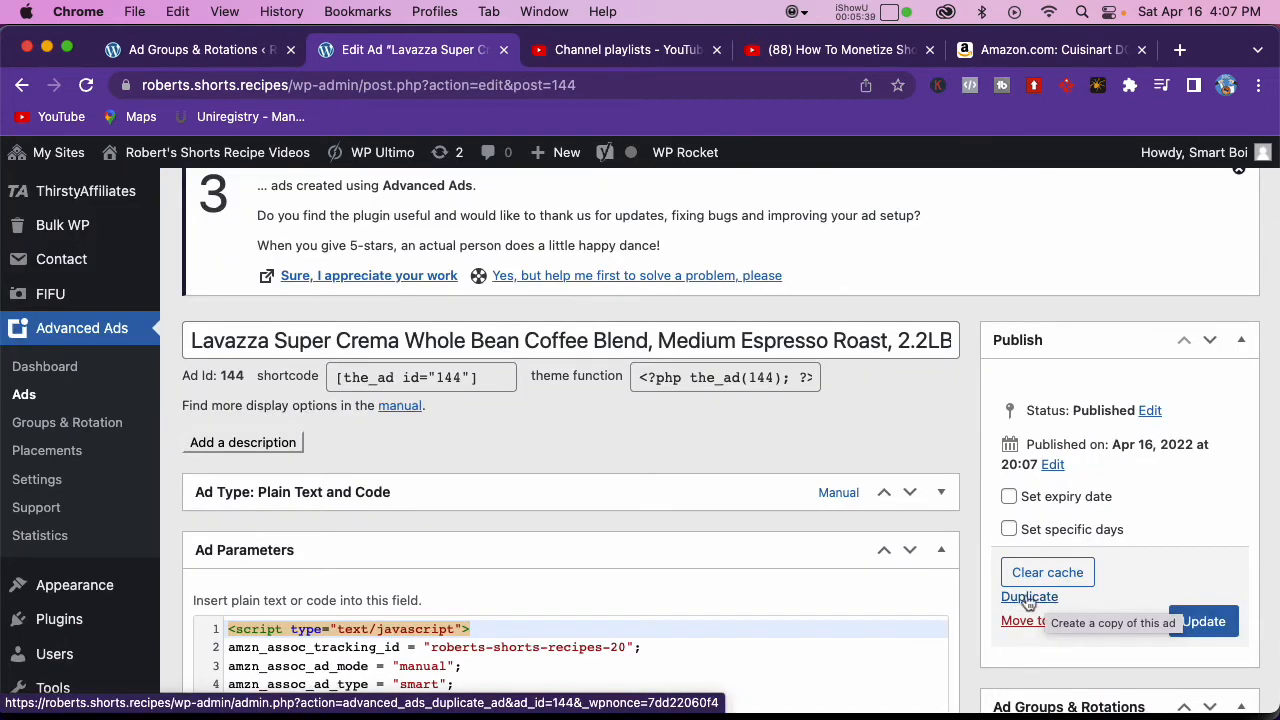
drag(862, 344, 1010, 342)
click(856, 341)
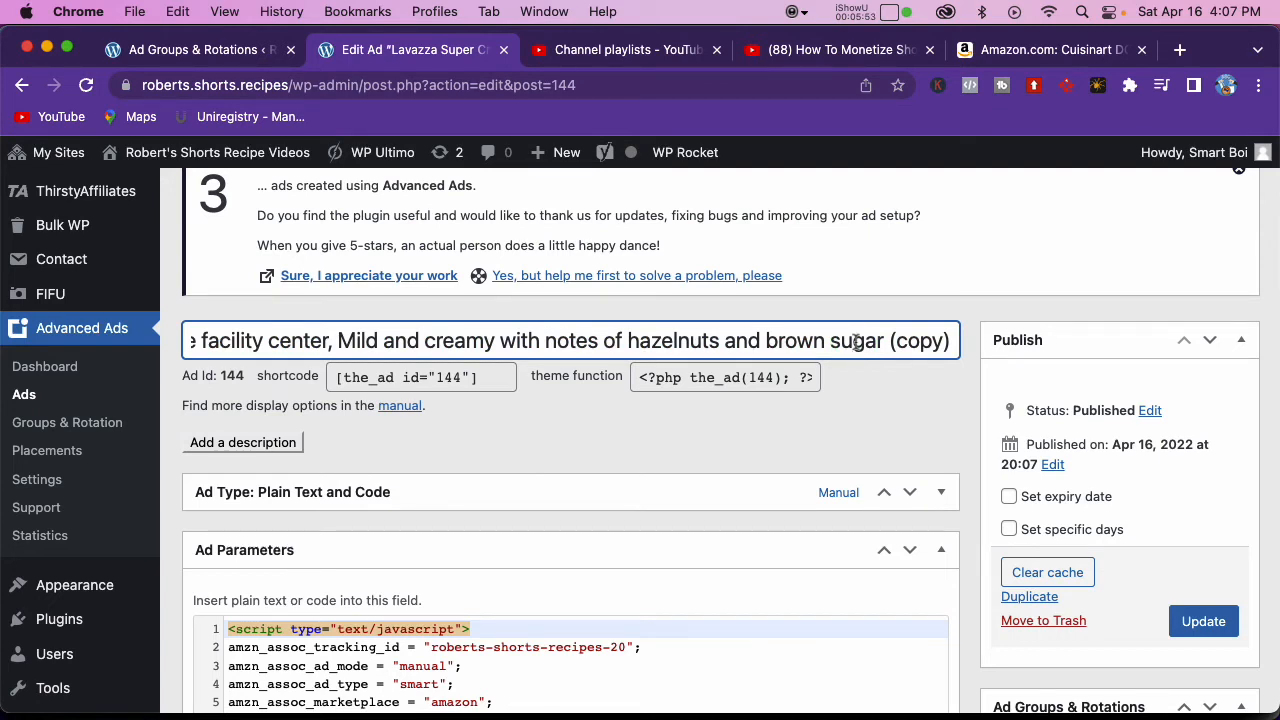
triple_click(845, 342)
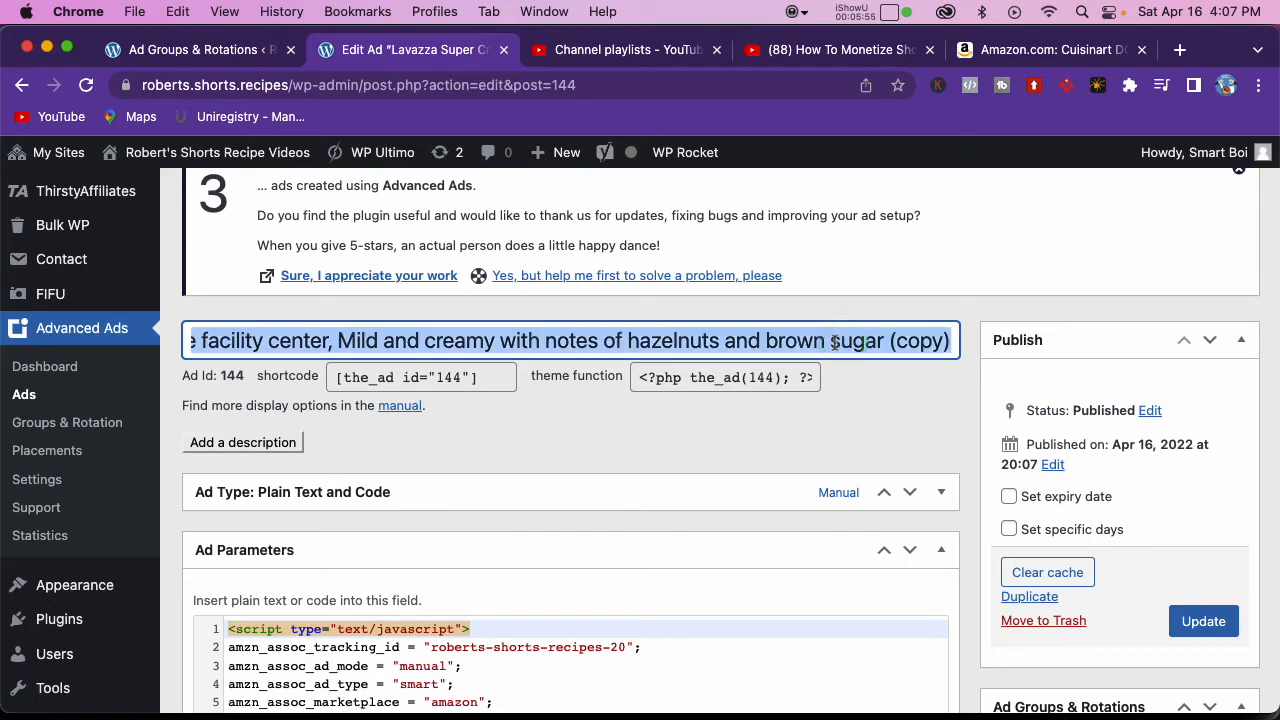
key(super+v)
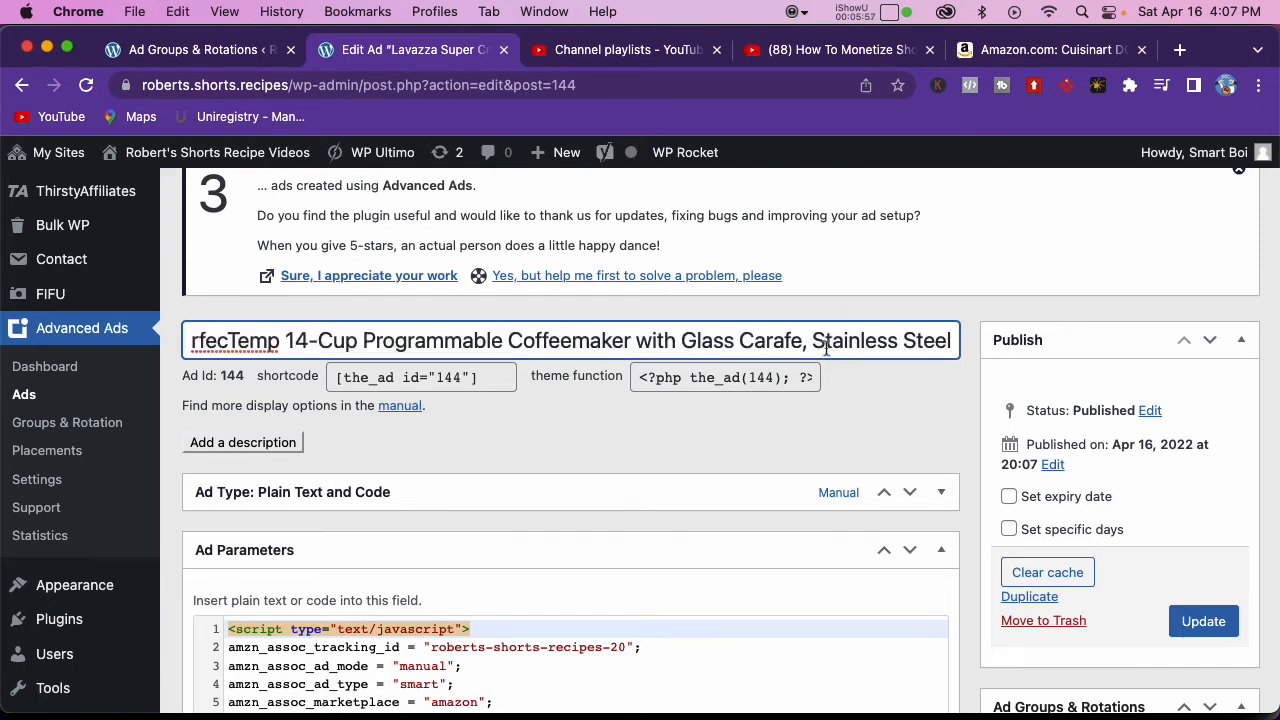
Step: Generate the custom native shopping ad code for the Cuisinart coffeemaker on Amazon and replace the duplicated ad's code with it
click(998, 52)
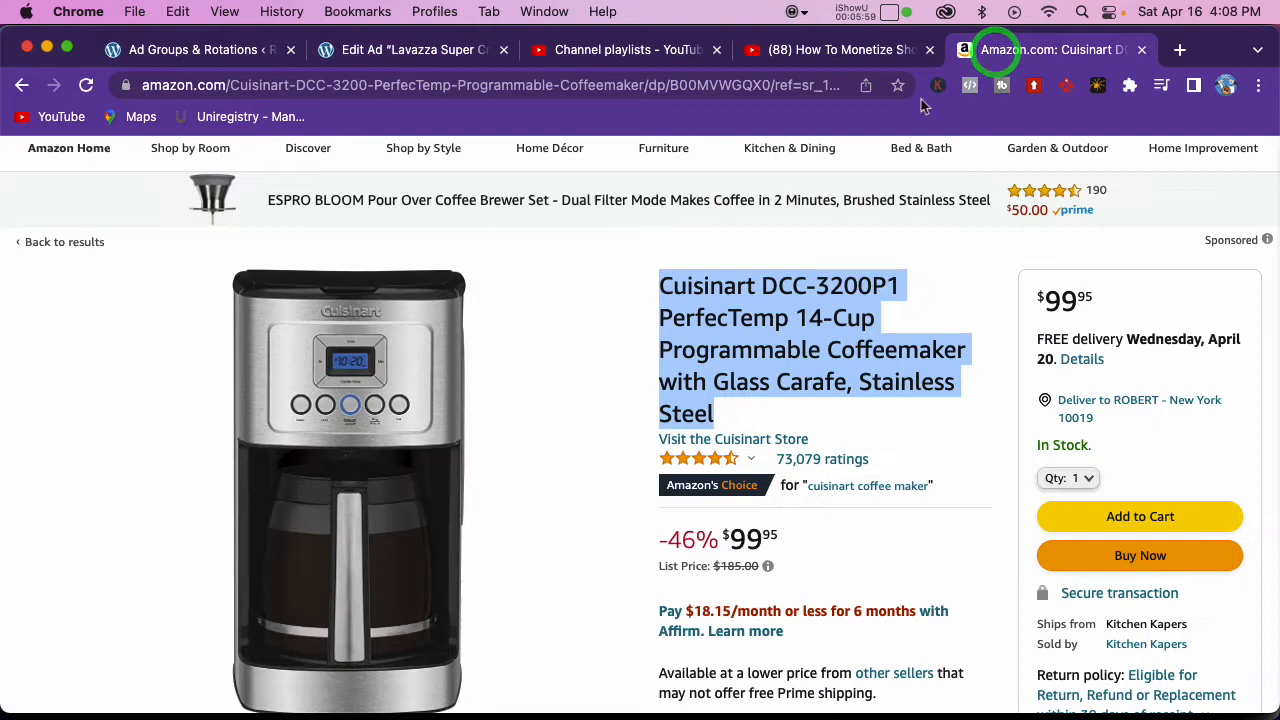
scroll(590, 234, up, 2)
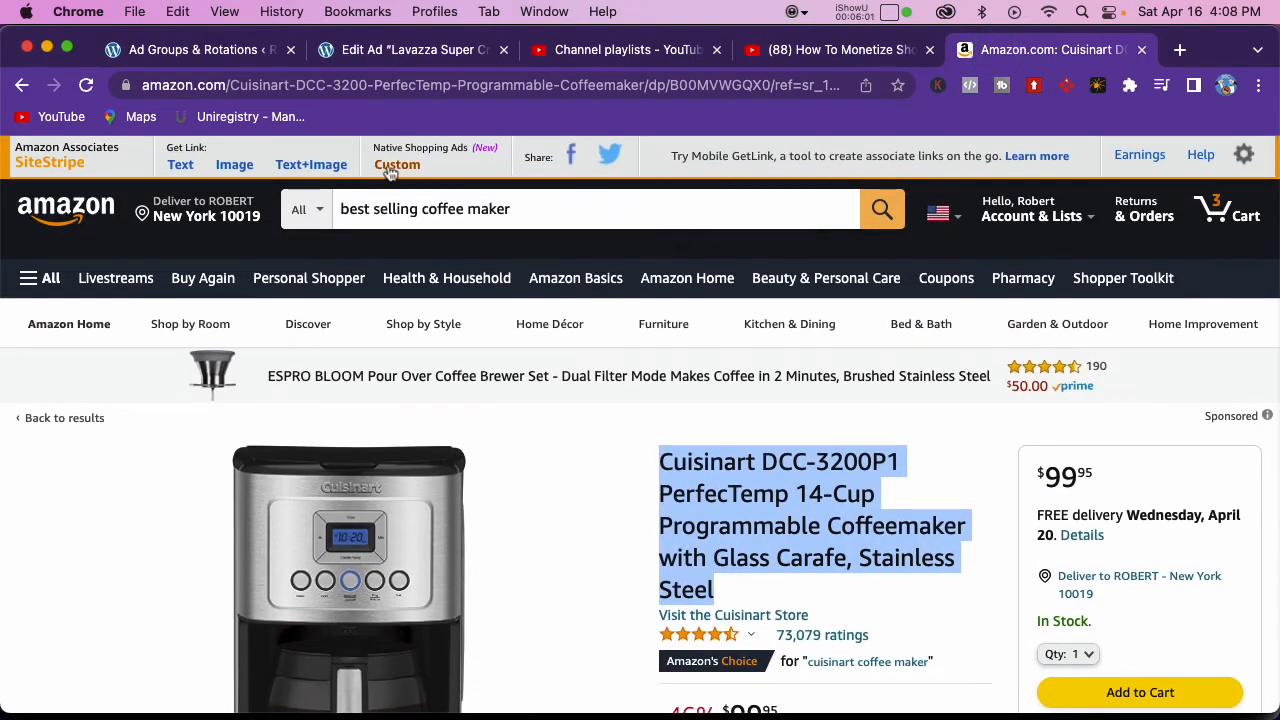
click(392, 170)
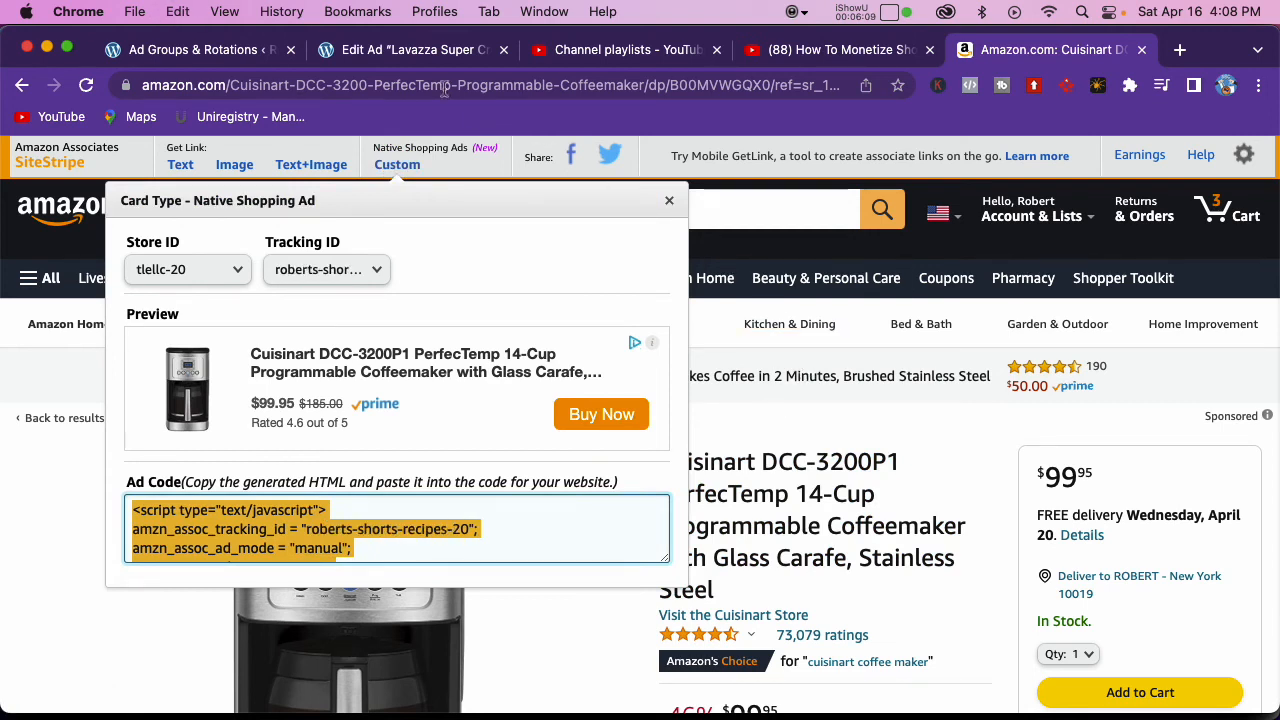
click(423, 49)
scroll(500, 520, down, 3)
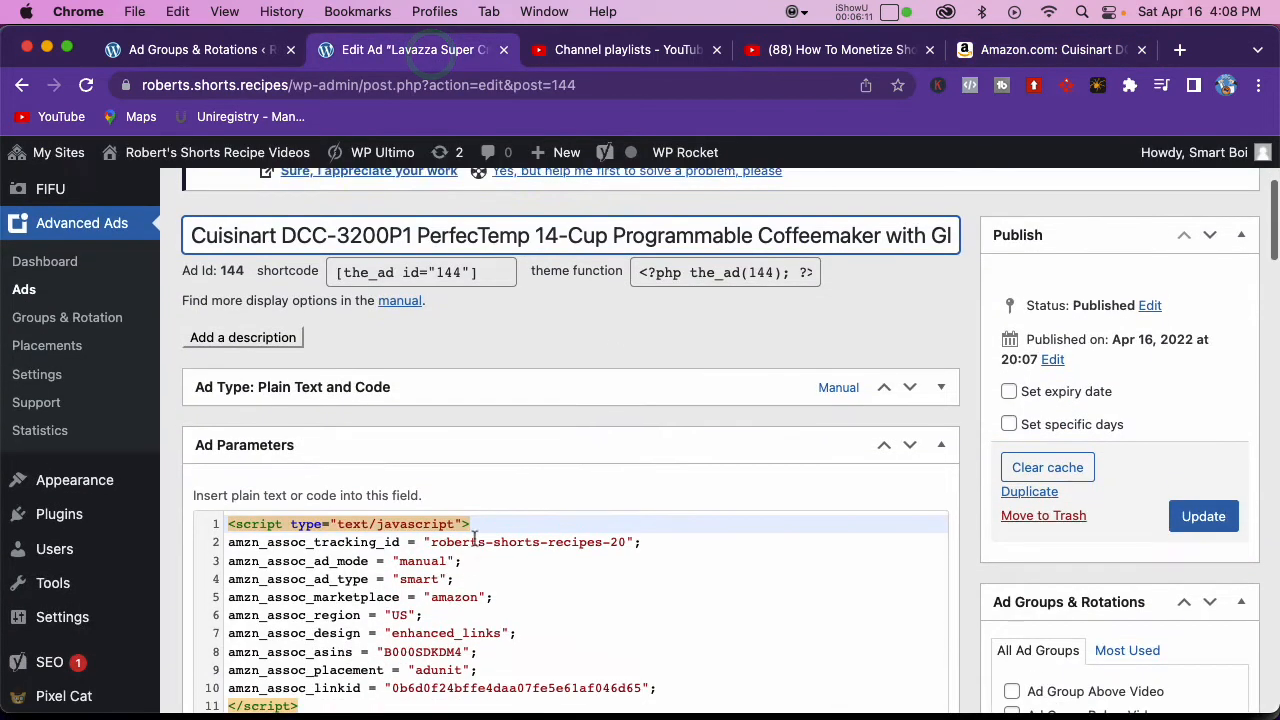
click(452, 549)
key(super+a)
text(<script type="text/javascript"> amzn_assoc_tracking_id = "roberts-shorts-recipes-20"; amzn_assoc_ad_mode = "manual"; amzn_assoc_ad_type = "smart"; amzn_assoc_marketplace = "amazon"; amzn_assoc_region = "US"; amzn_assoc_design = "enhanced_links"; amzn_assoc_asins = "B00MVWGQX0"; amzn_assoc_placement = "adunit"; amzn_assoc_linkid = "e4c5a6d446d8d31a738ffb7200f06336"; </script> <script src="//z-na.amazon-adsystem.com/widgets/onejs?MarketPlace=US"></script>)
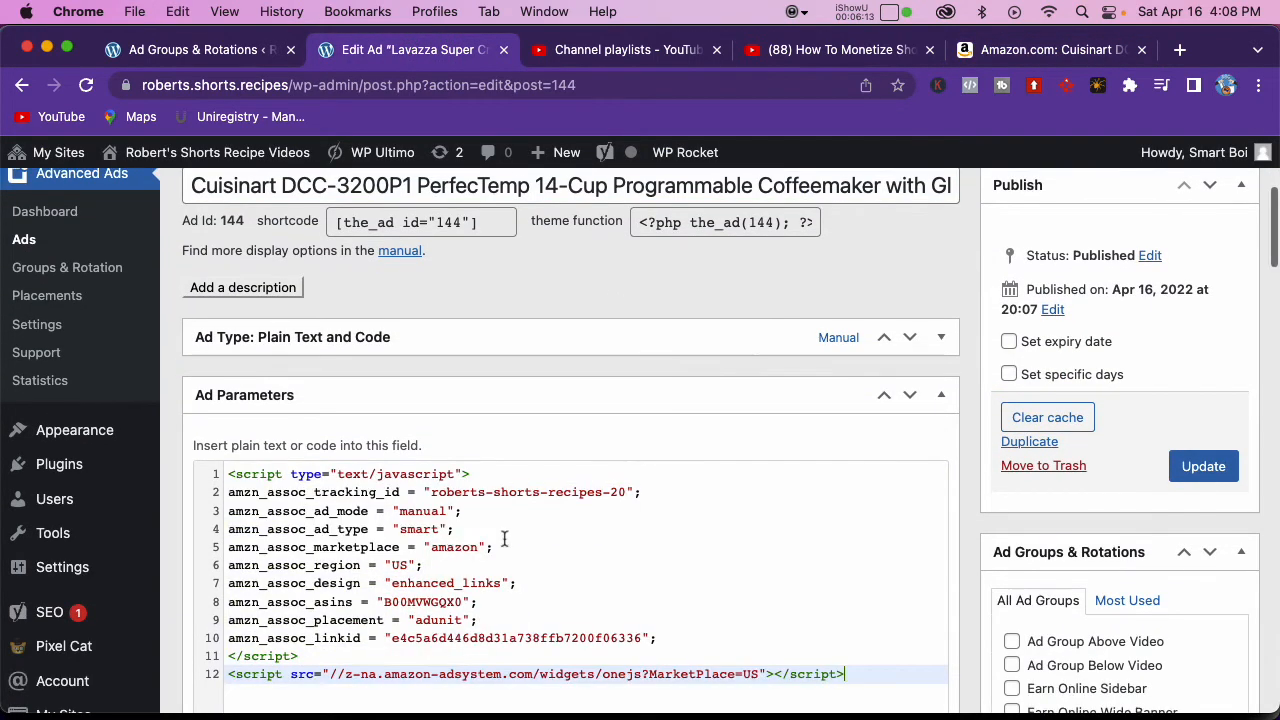
Step: Assign the Cuisinart ad to the Ad Group Below Video group and update the ad
scroll(856, 555, down, 5)
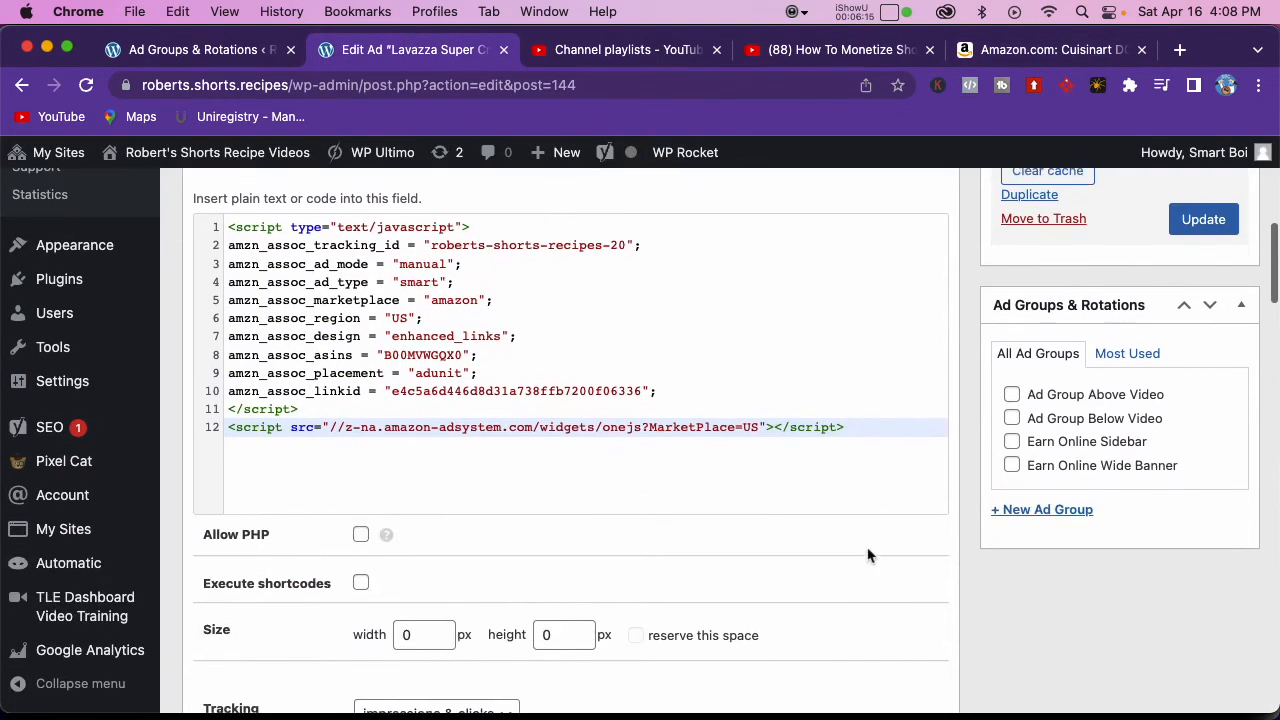
click(1012, 410)
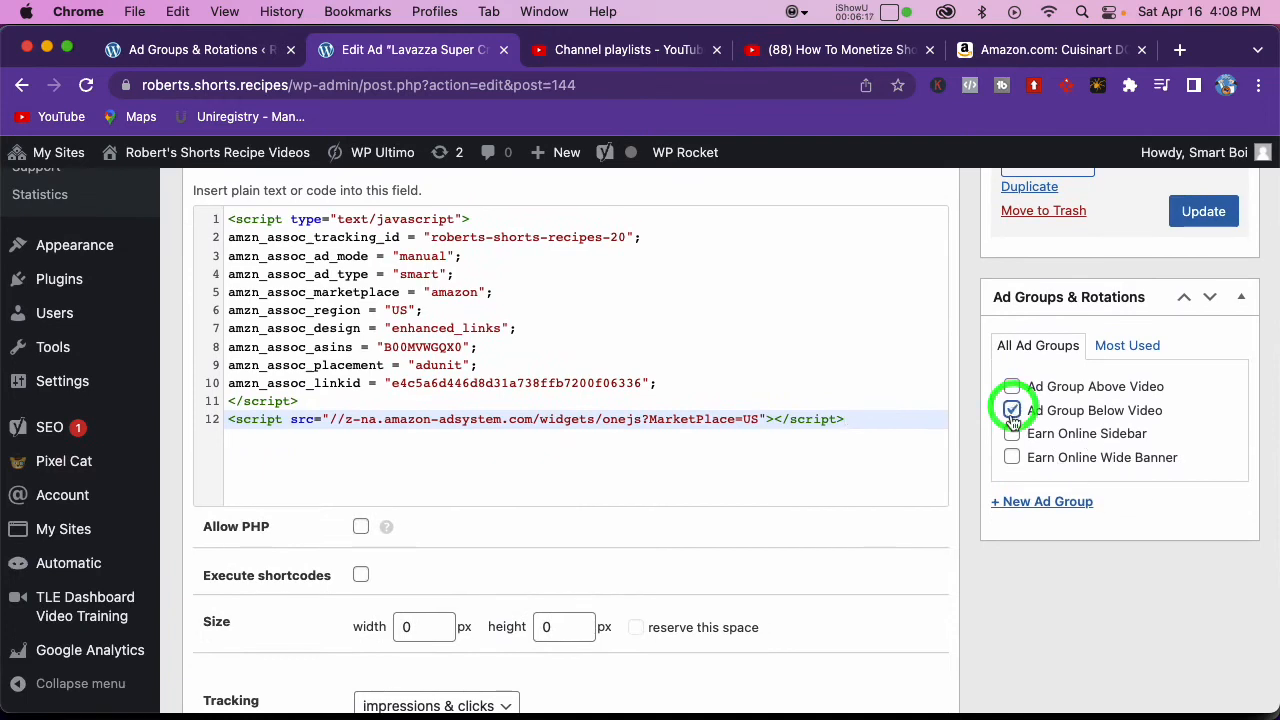
click(1194, 215)
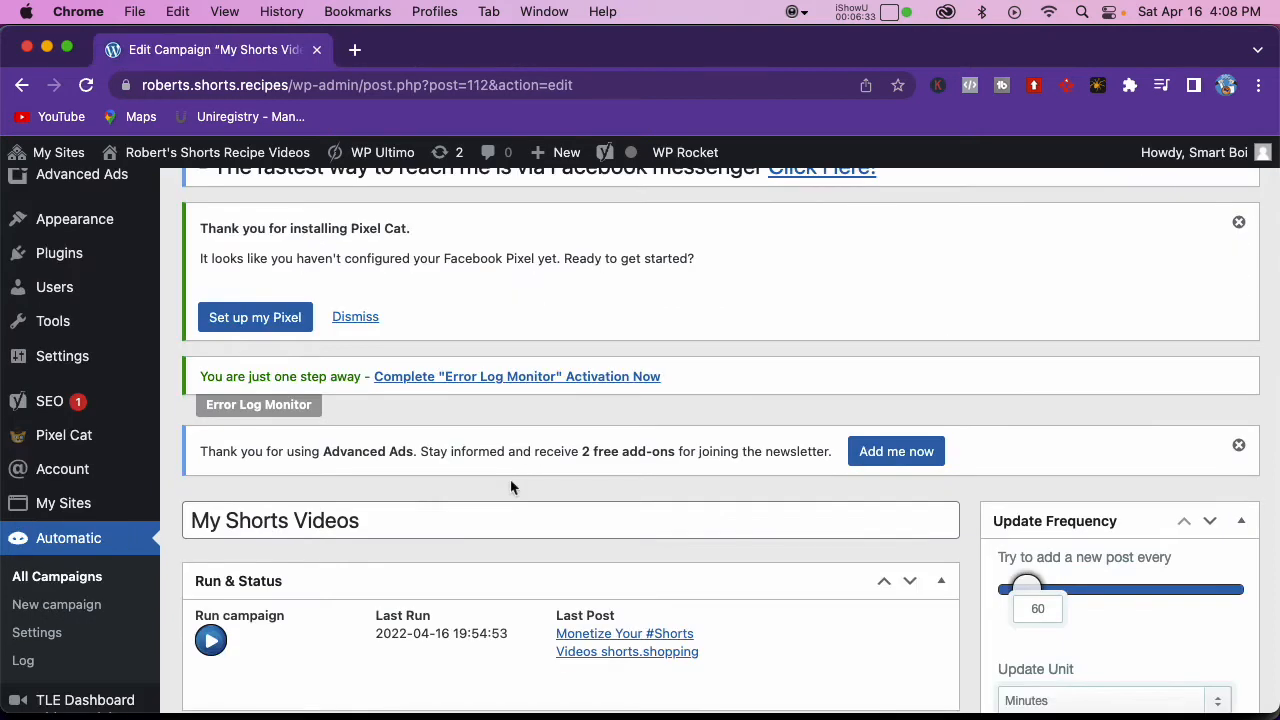
Step: Review the post text template of the My Shorts Videos campaign
scroll(510, 487, down, 15)
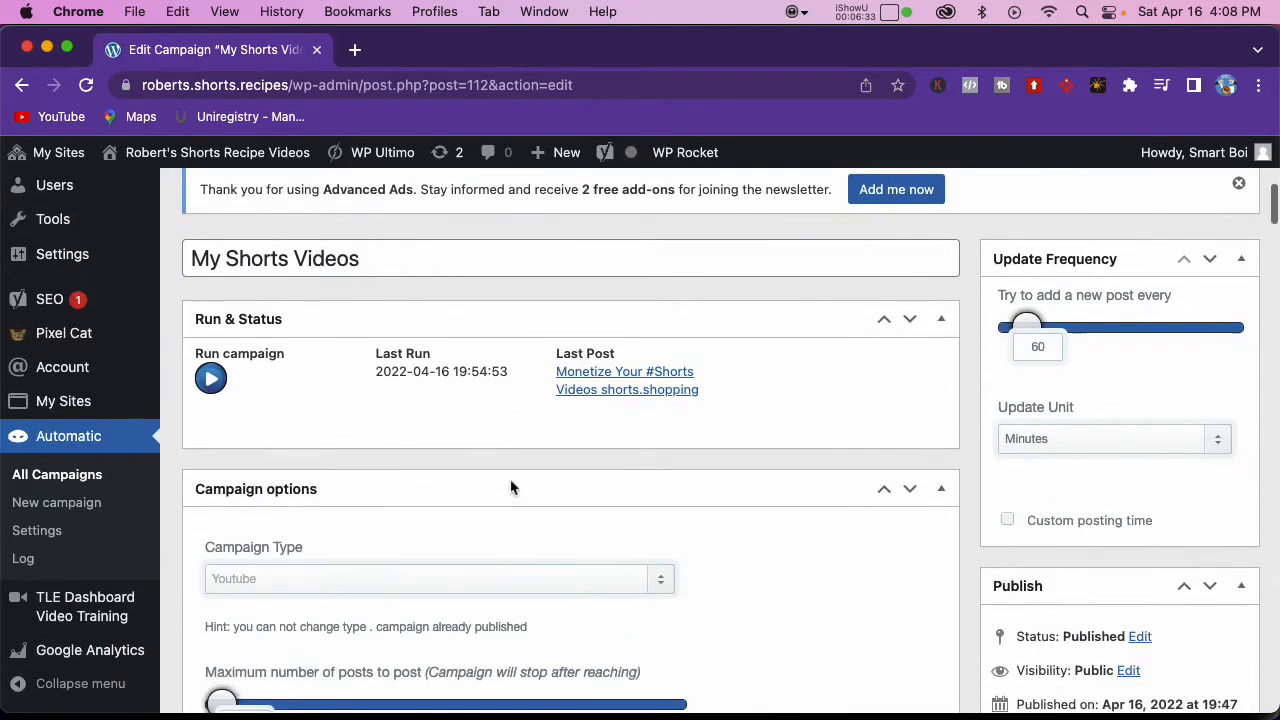
scroll(510, 487, down, 15)
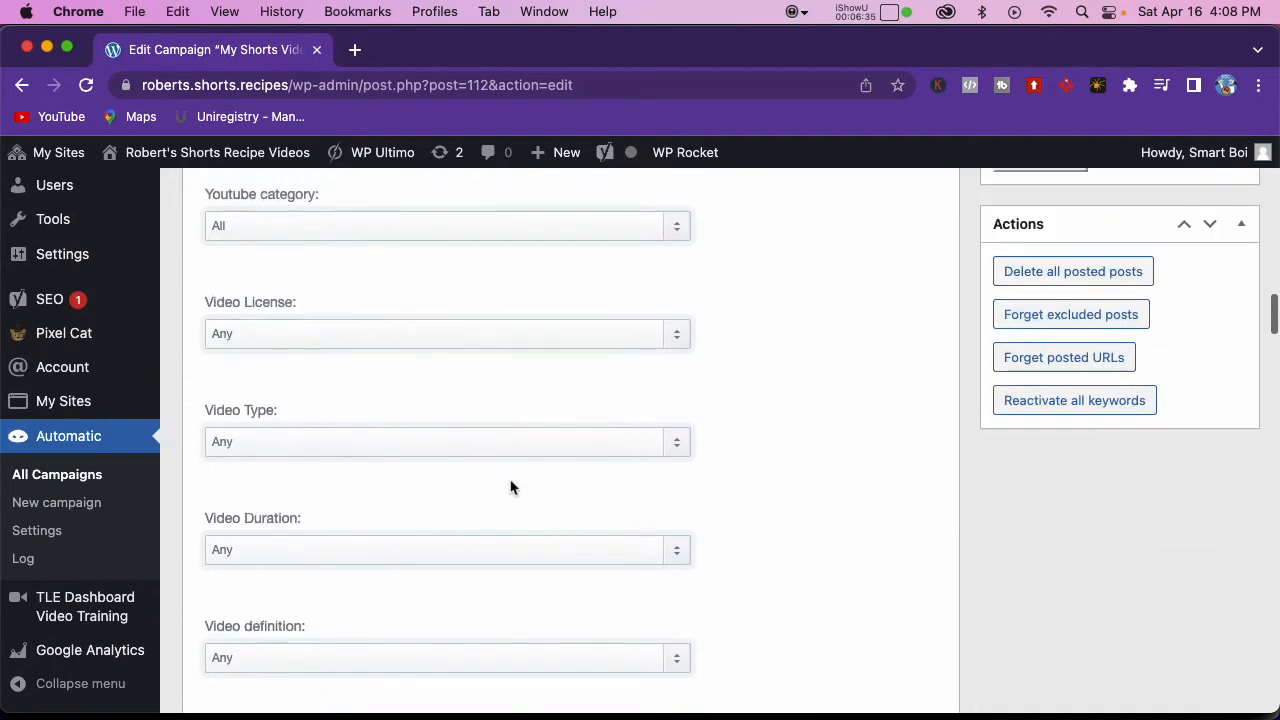
scroll(509, 482, down, 3)
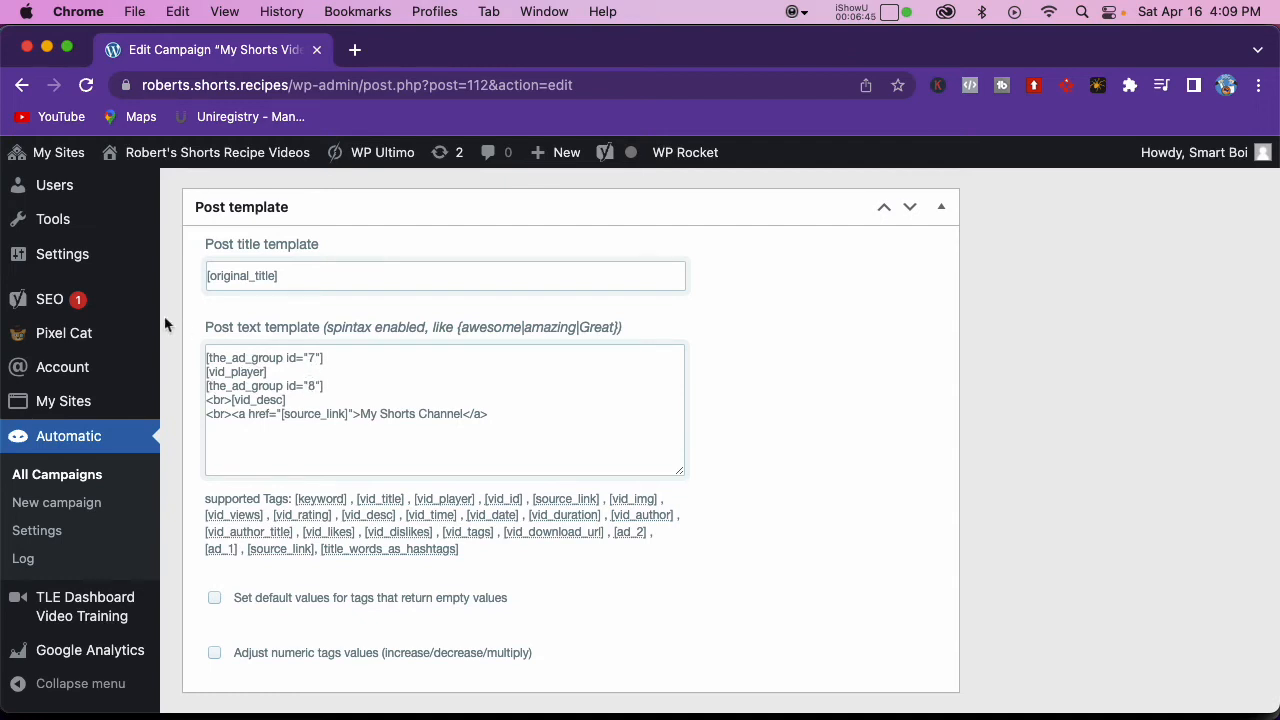
Step: Open the Advanced Ads groups list in a new tab and check the IDs of the Above Video and Below Video groups
scroll(123, 288, up, 3)
scroll(123, 290, up, 2)
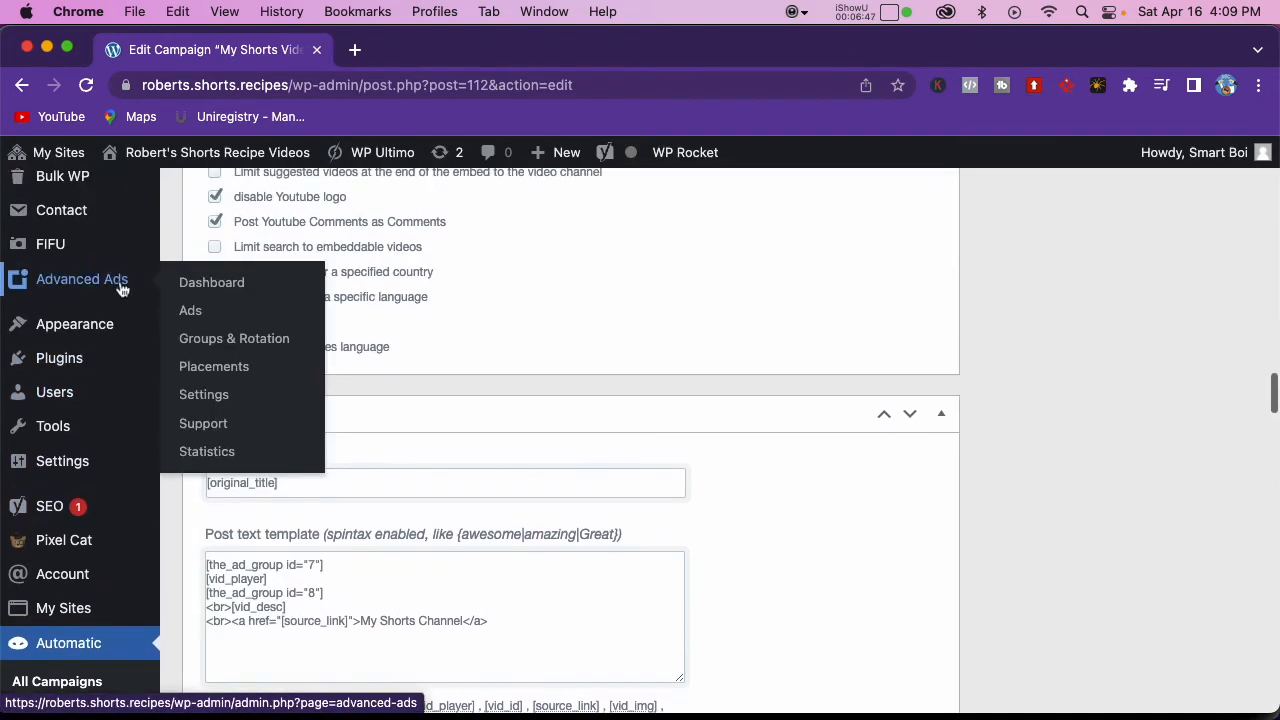
right_click(121, 278)
right_click(576, 299)
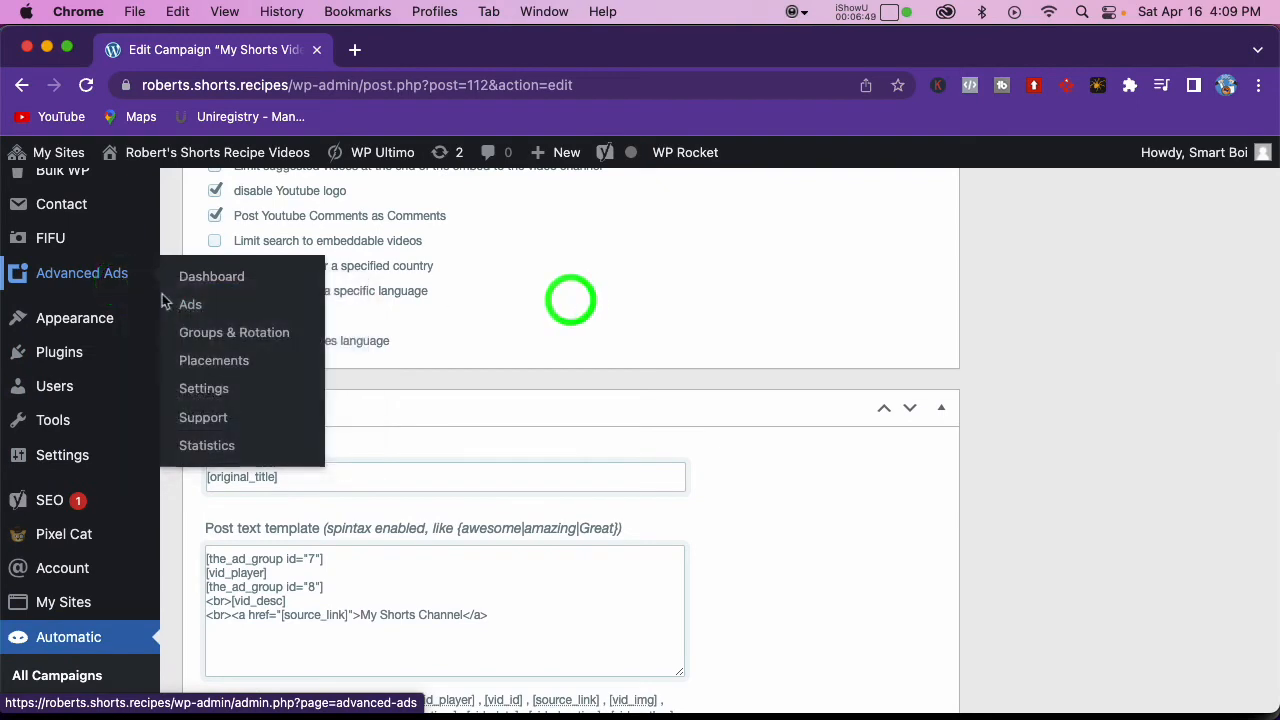
click(252, 331)
right_click(252, 331)
click(310, 343)
click(414, 49)
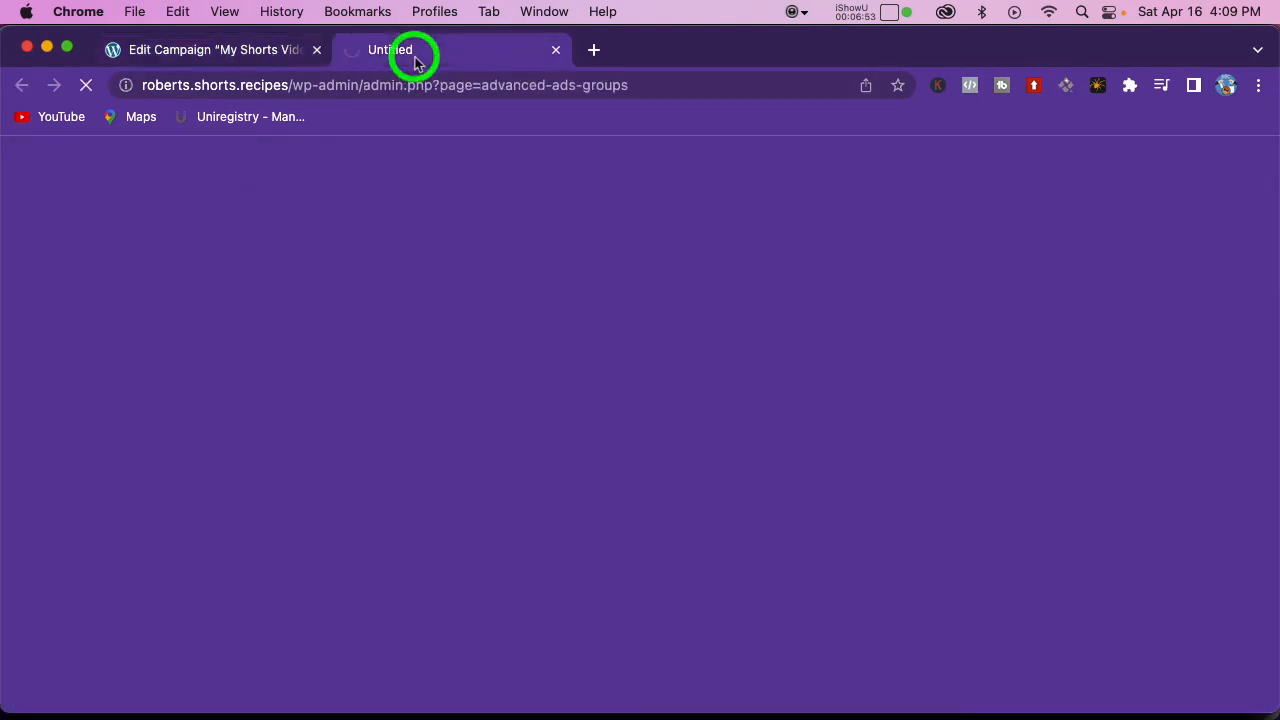
scroll(380, 370, down, 5)
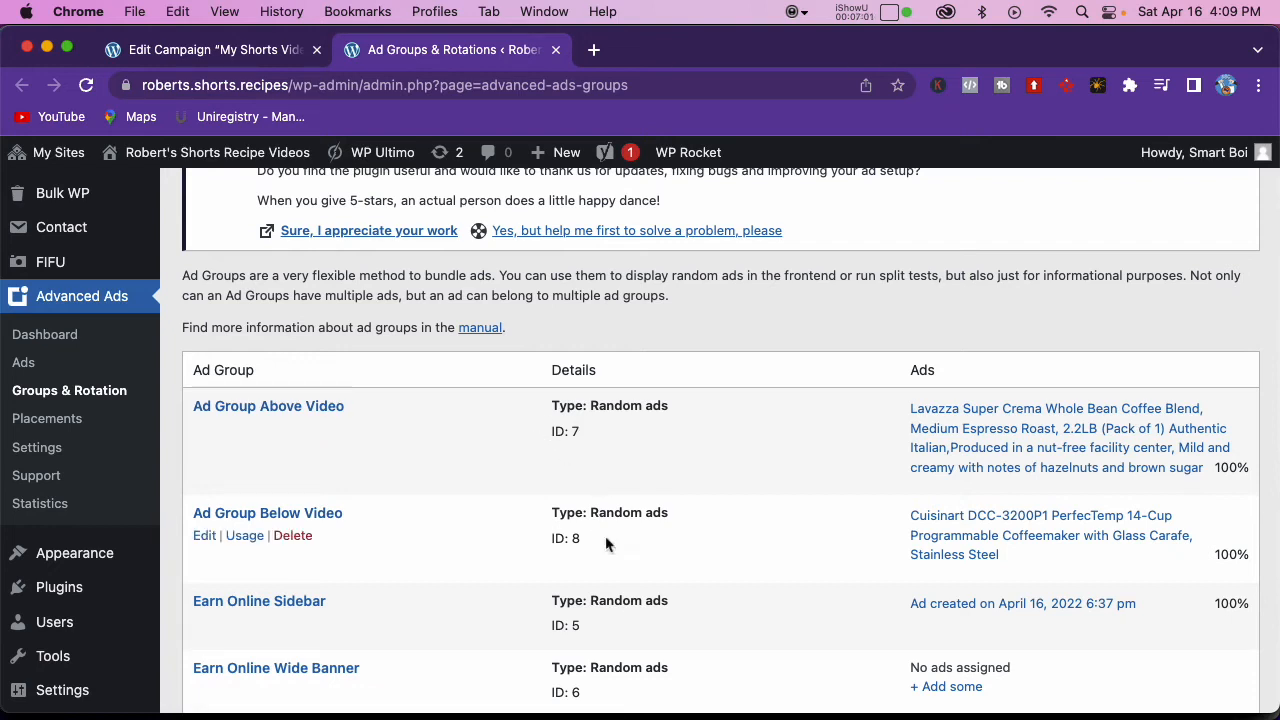
Step: Return to the campaign and examine the ad group shortcodes and the My Shorts Channel source link line in the post text template
click(205, 49)
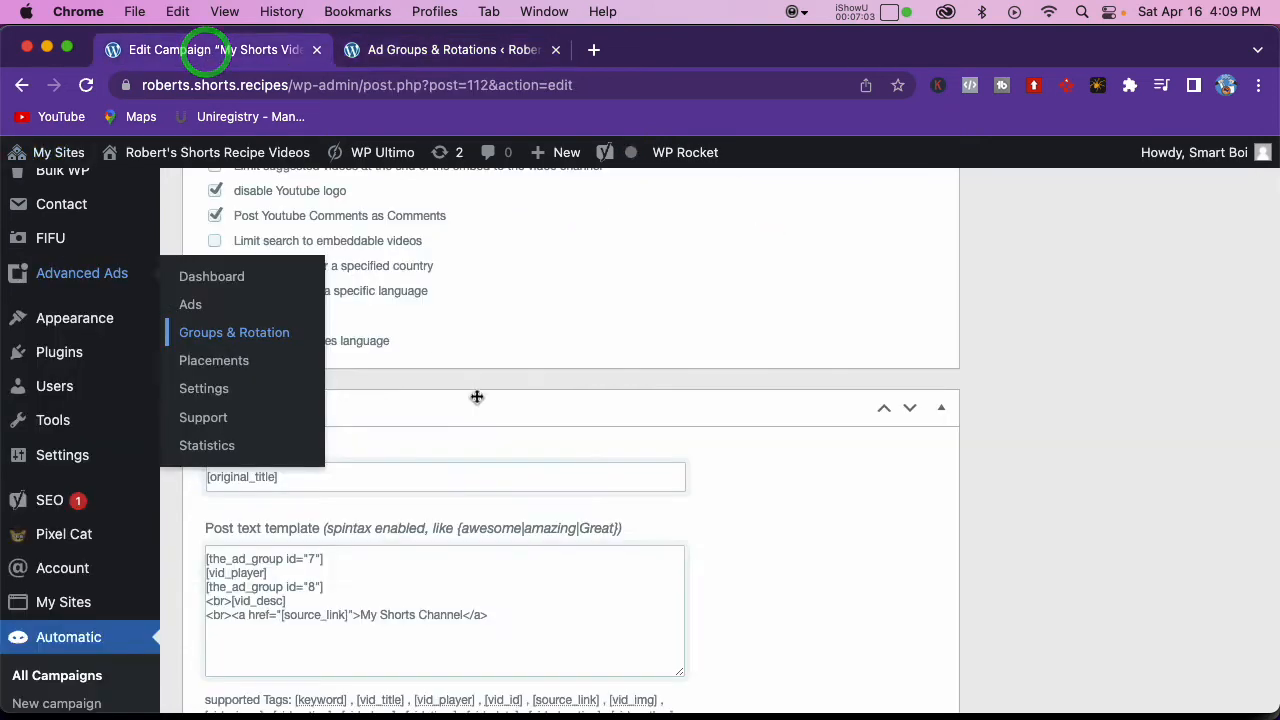
click(429, 586)
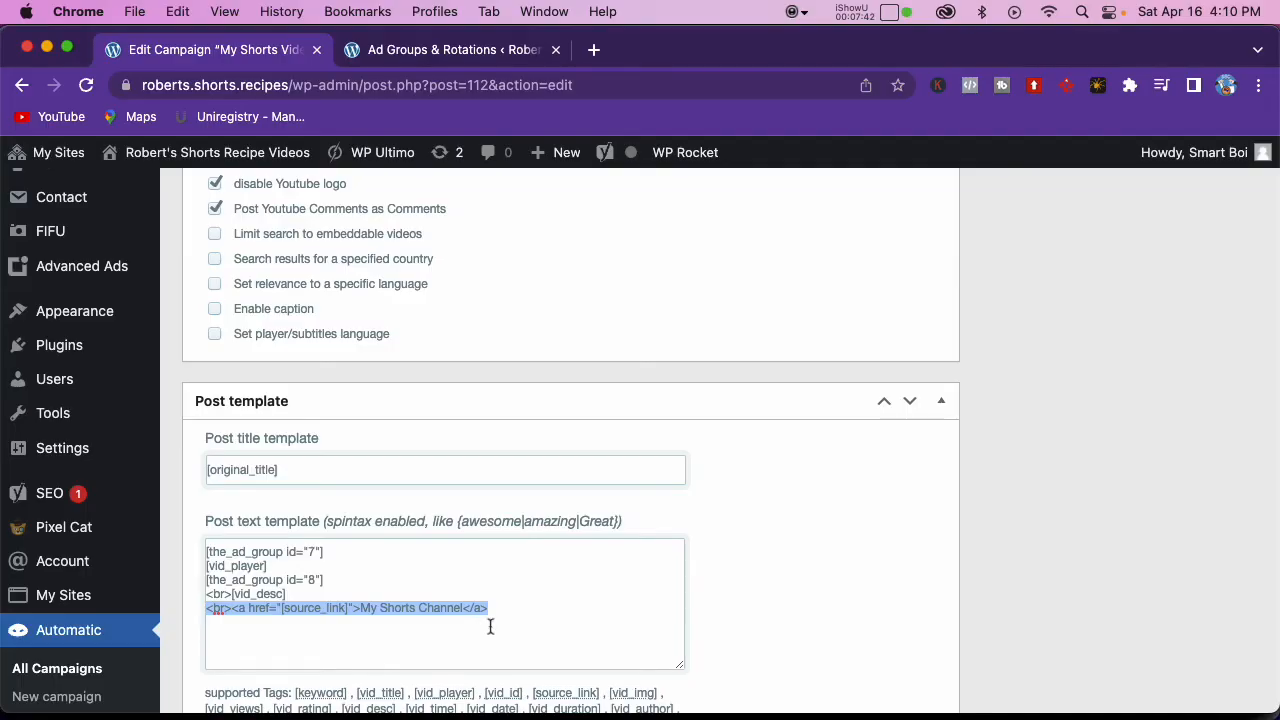
drag(469, 612, 203, 612)
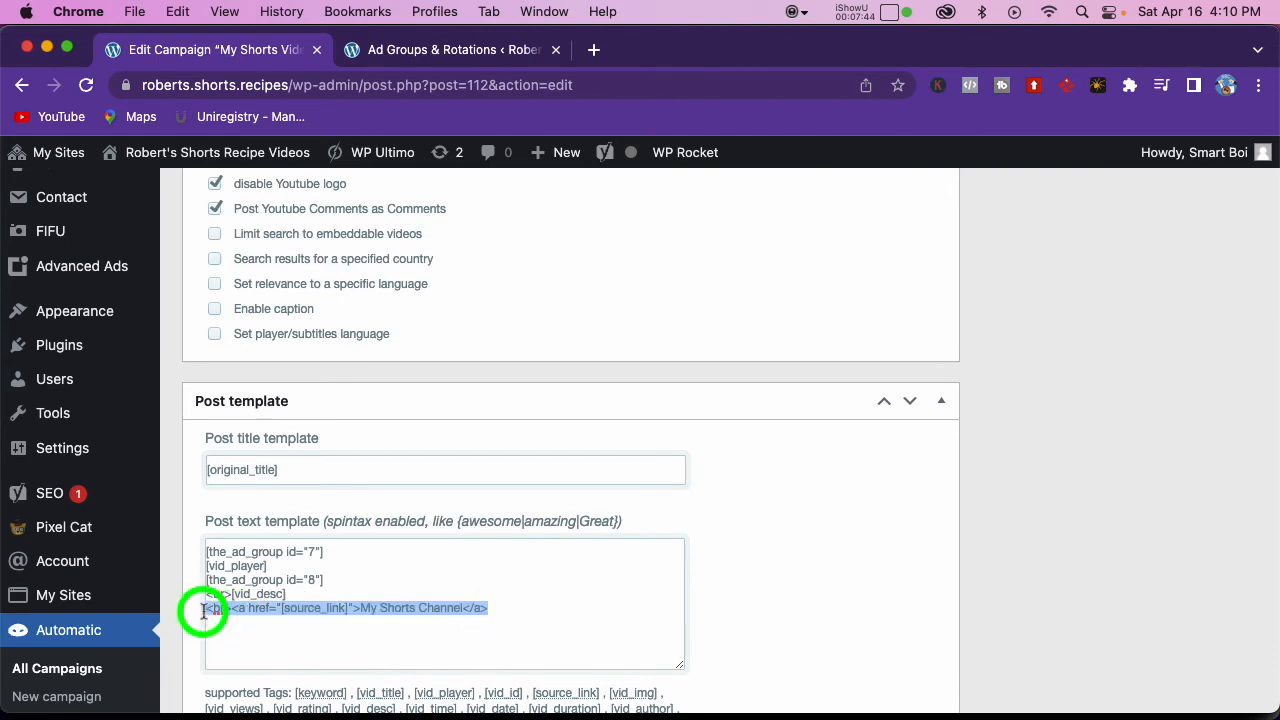
scroll(370, 616, down, 1)
click(374, 616)
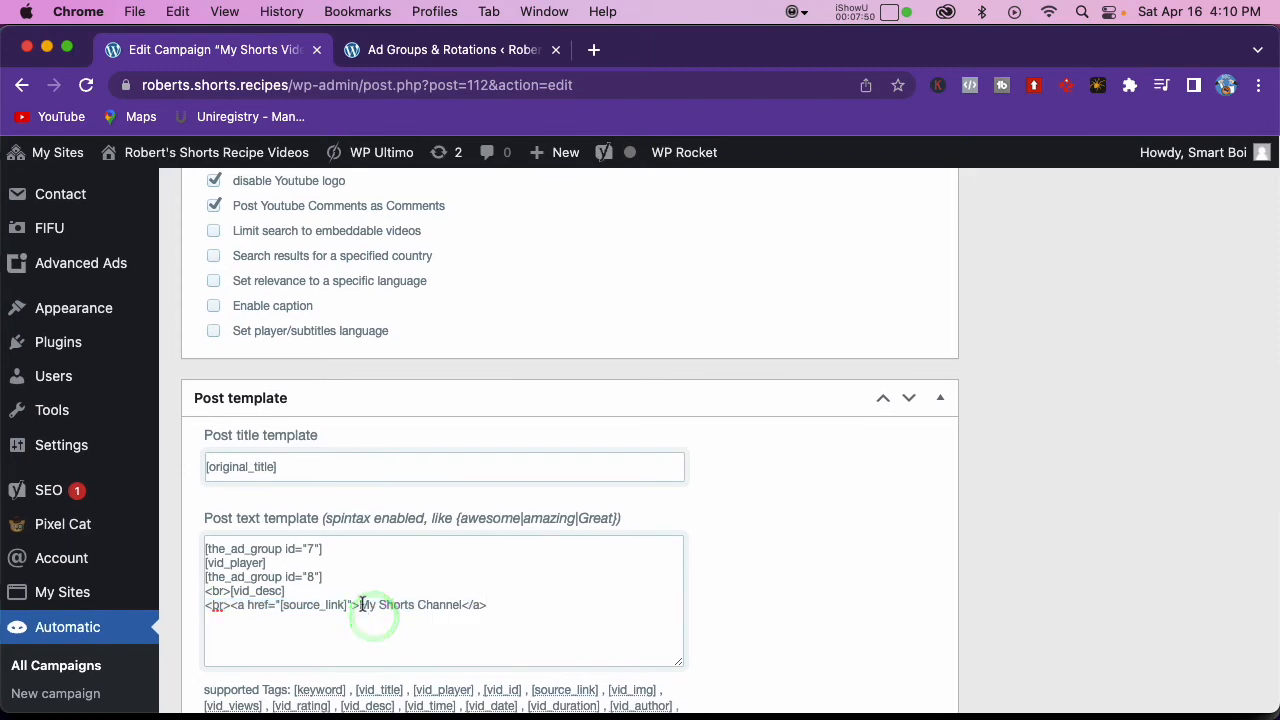
scroll(364, 605, up, 1)
drag(362, 607, 382, 604)
click(394, 608)
scroll(420, 614, down, 1)
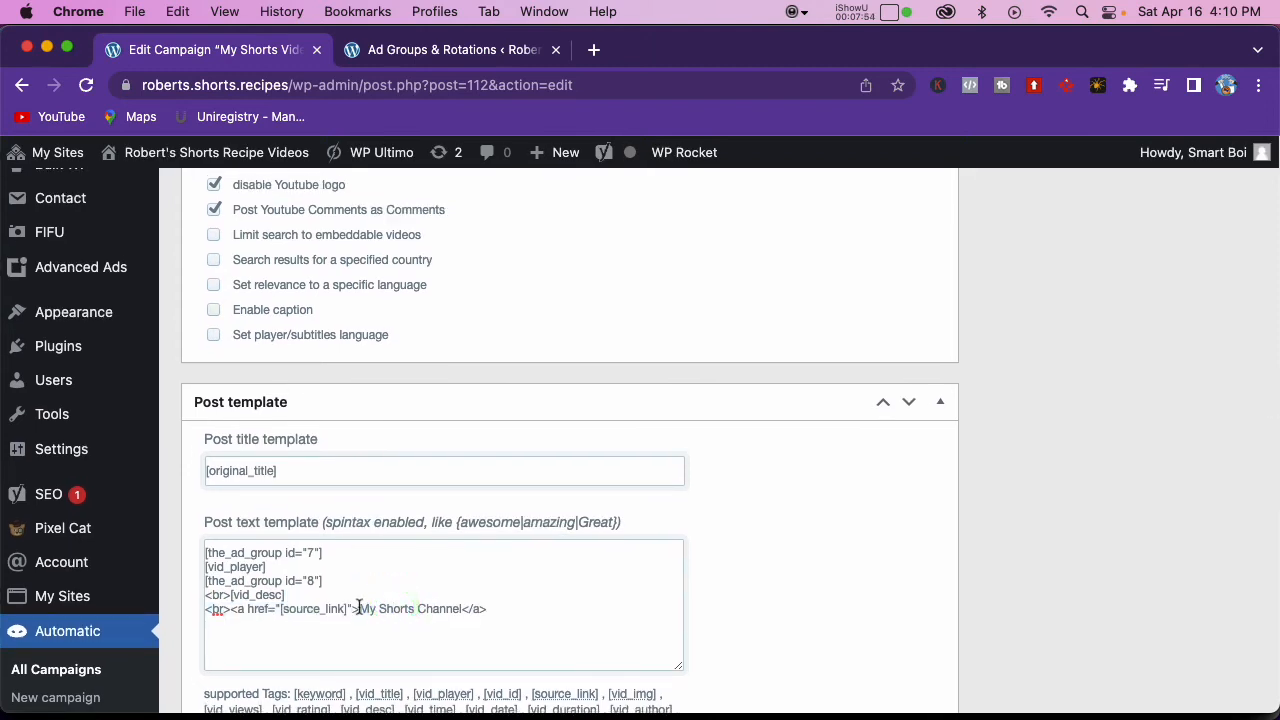
scroll(362, 607, down, 1)
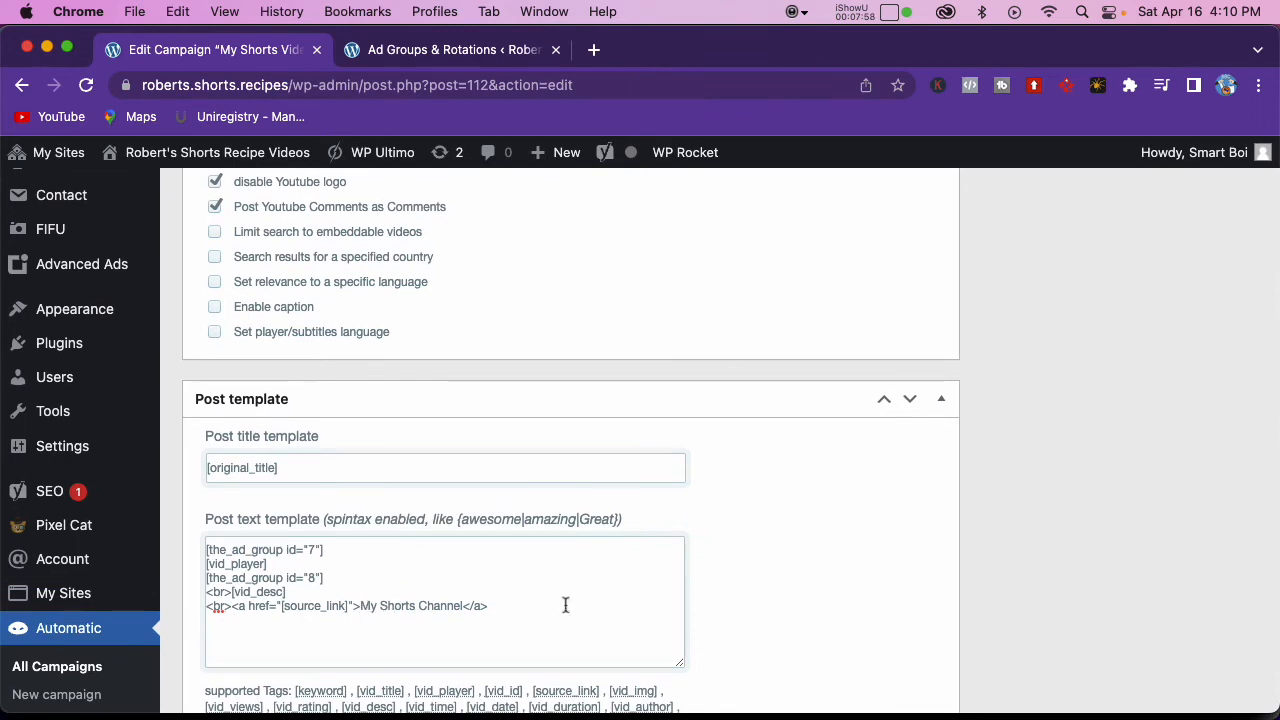
Step: Update the My Shorts Videos campaign and open the live site in a new window
scroll(881, 594, up, 10)
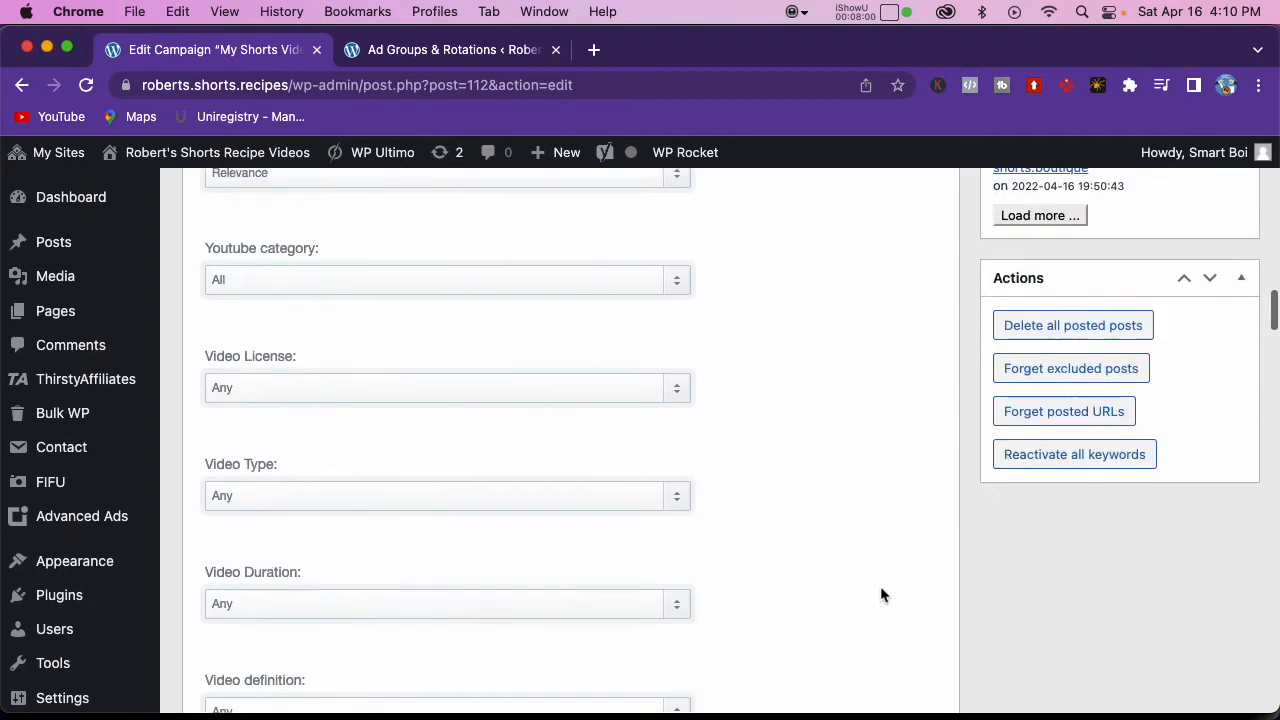
scroll(880, 590, up, 5)
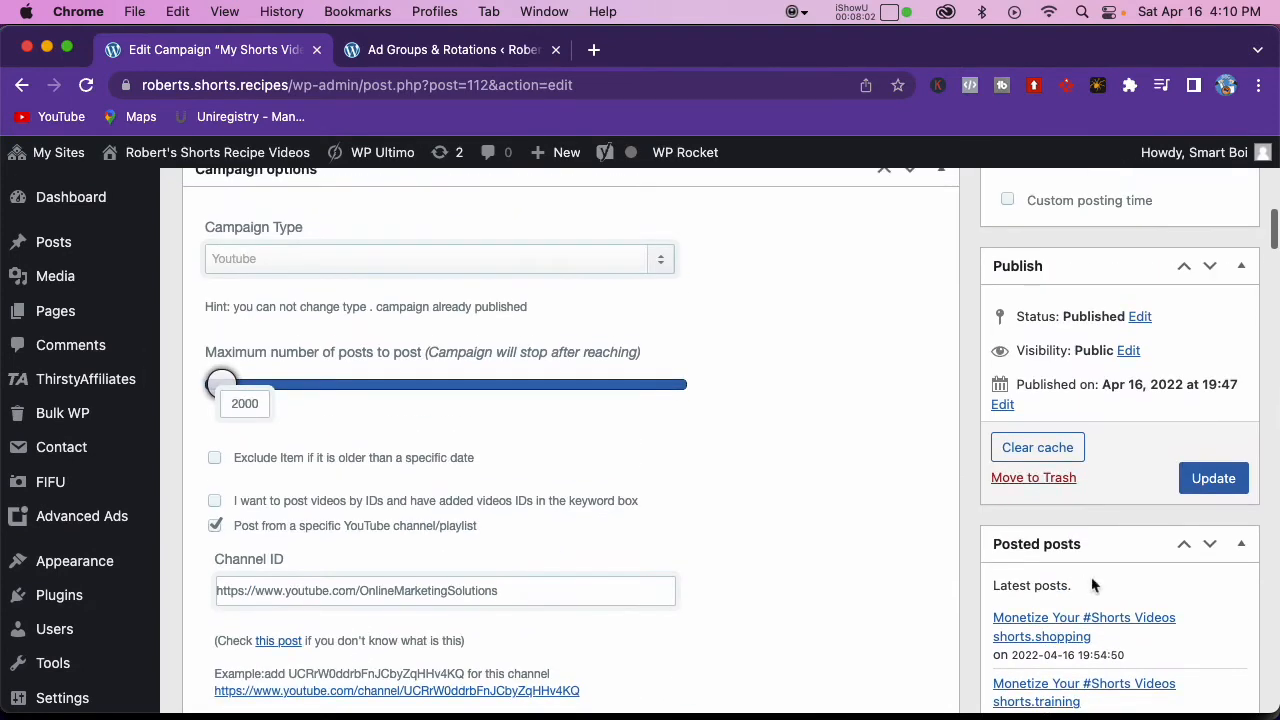
click(1207, 479)
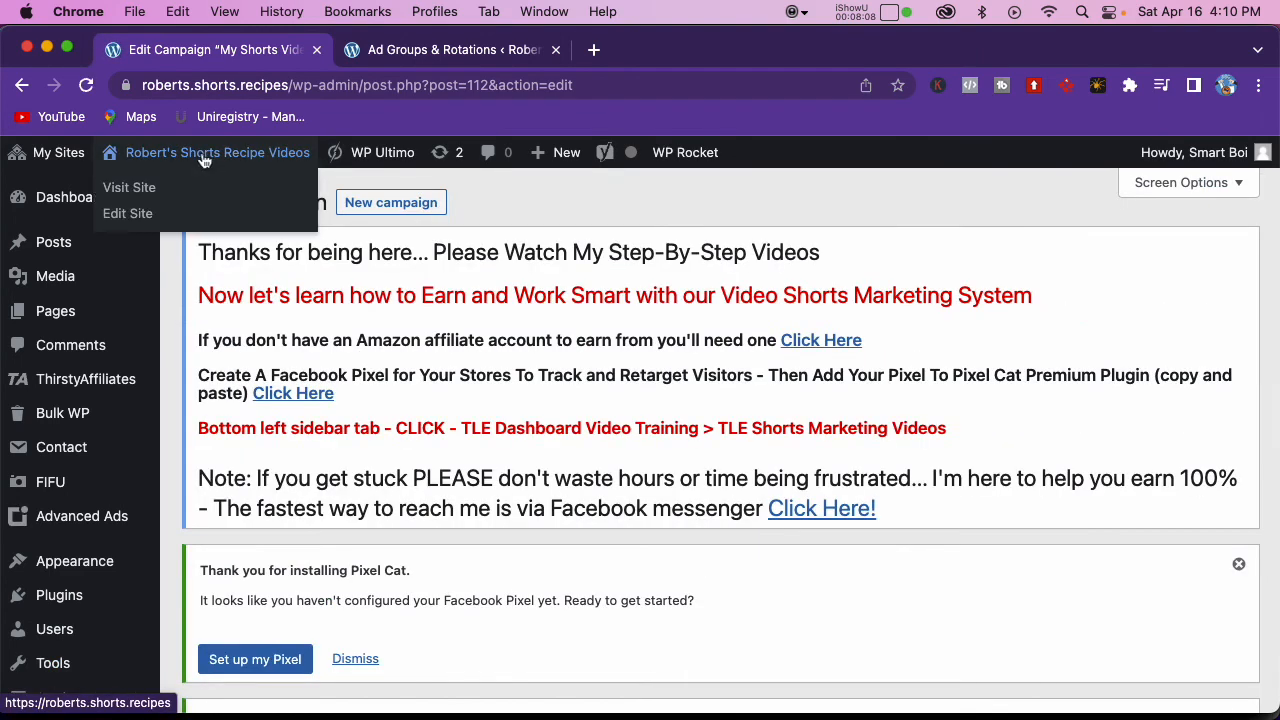
right_click(145, 190)
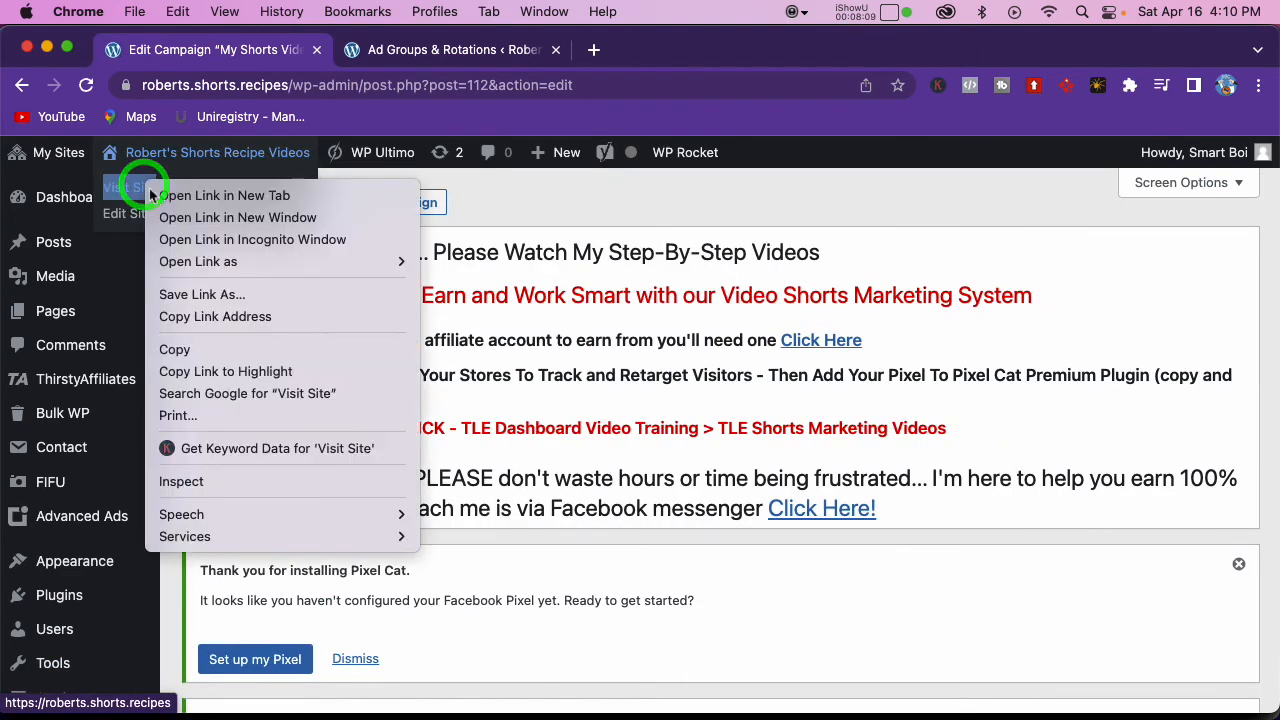
click(215, 214)
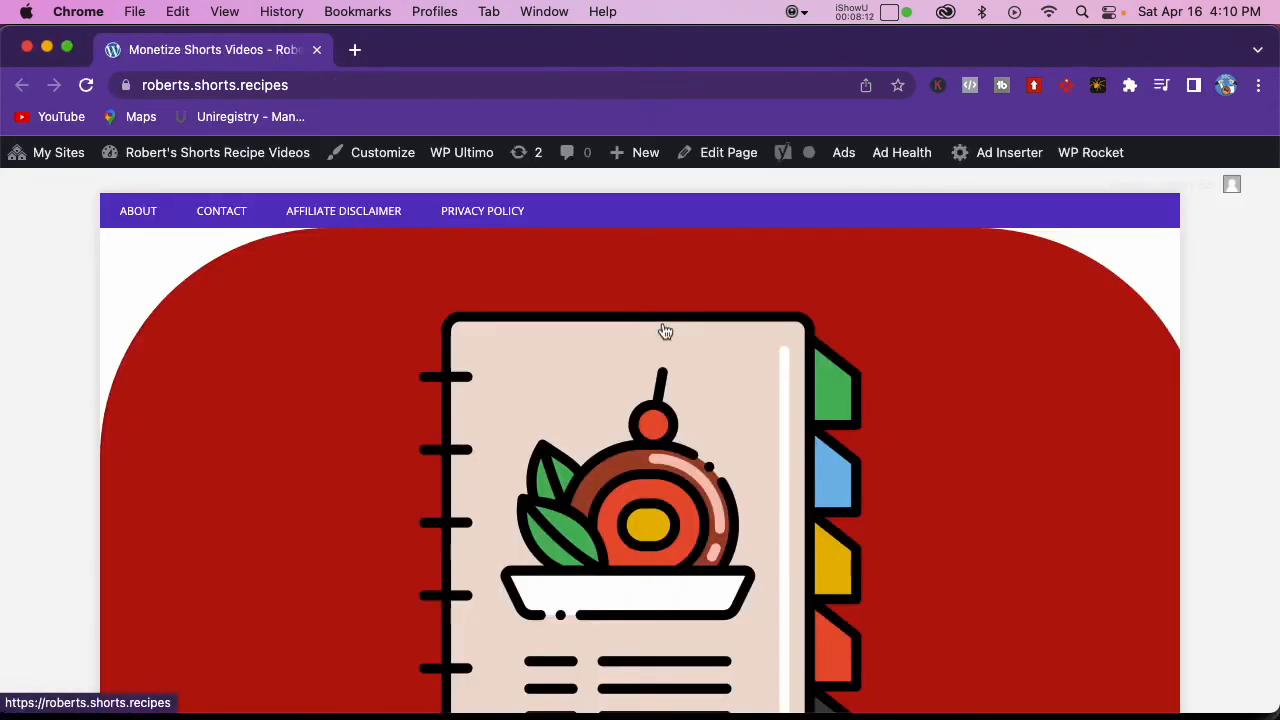
Step: Open the Monetize Shorts Videos post from the live home page and check the Amazon ads placed above and below its video
scroll(665, 330, down, 12)
scroll(640, 320, up, 4)
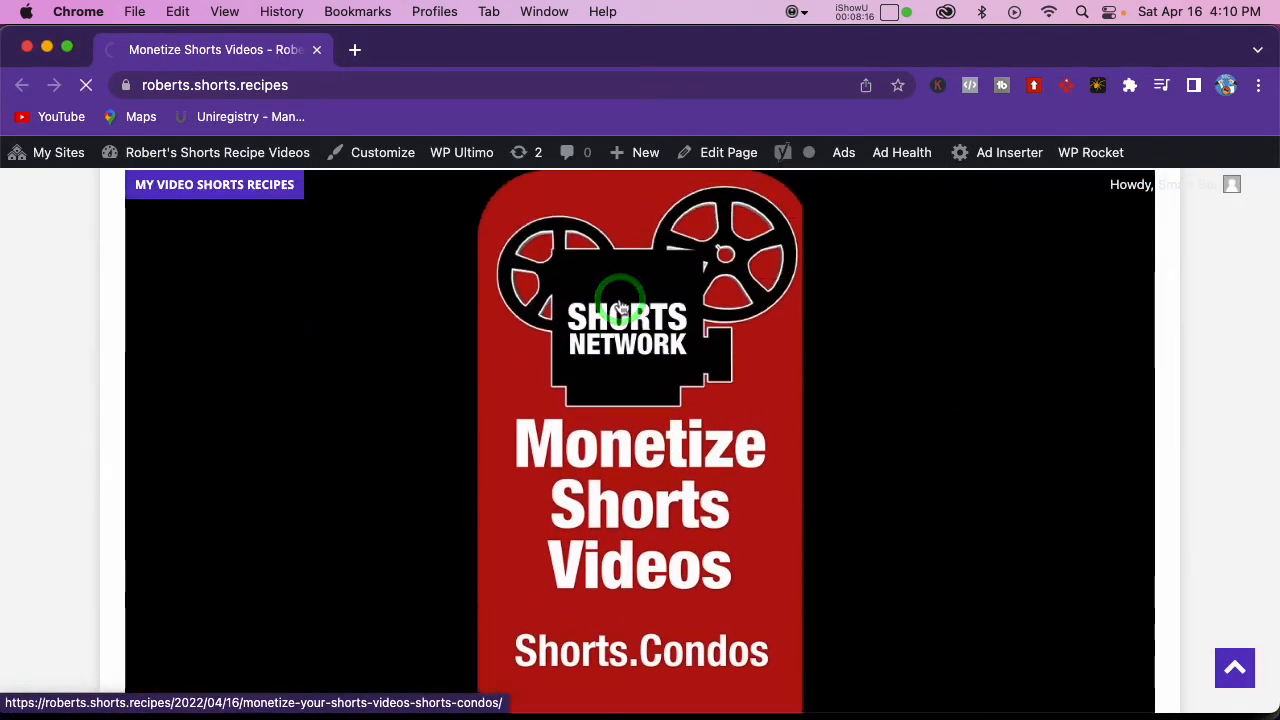
scroll(560, 425, down, 10)
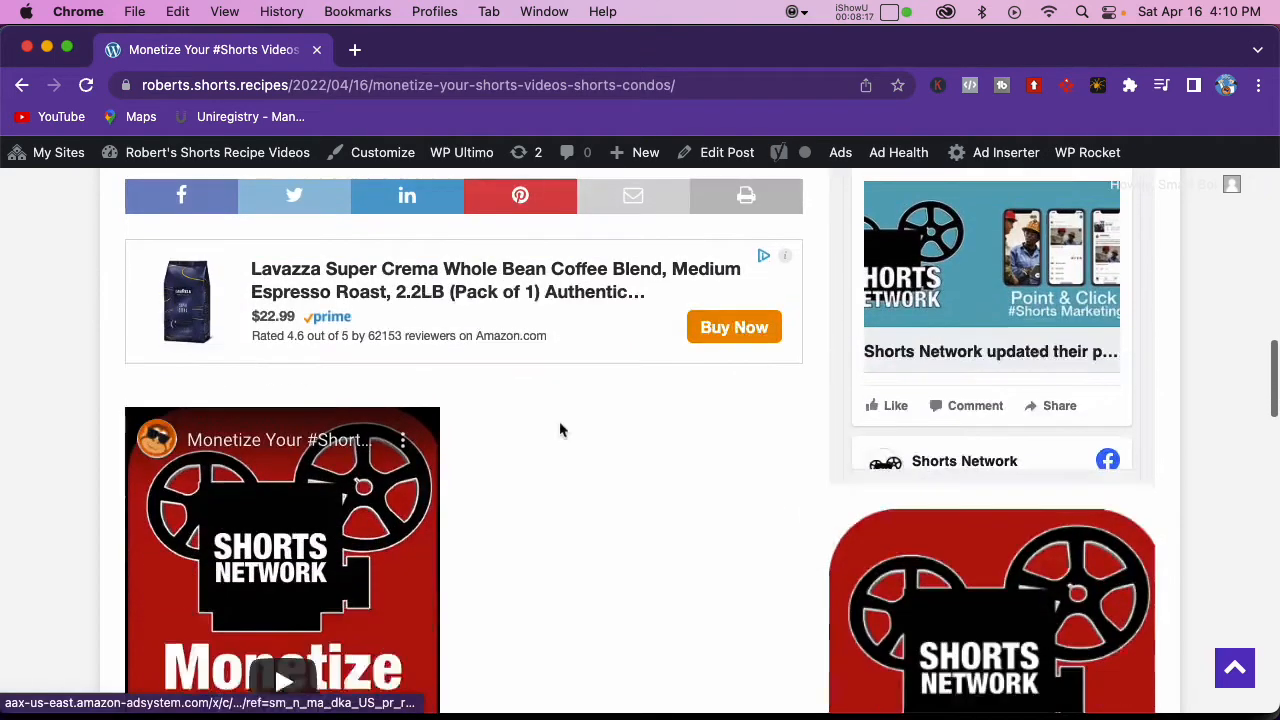
scroll(560, 425, down, 2)
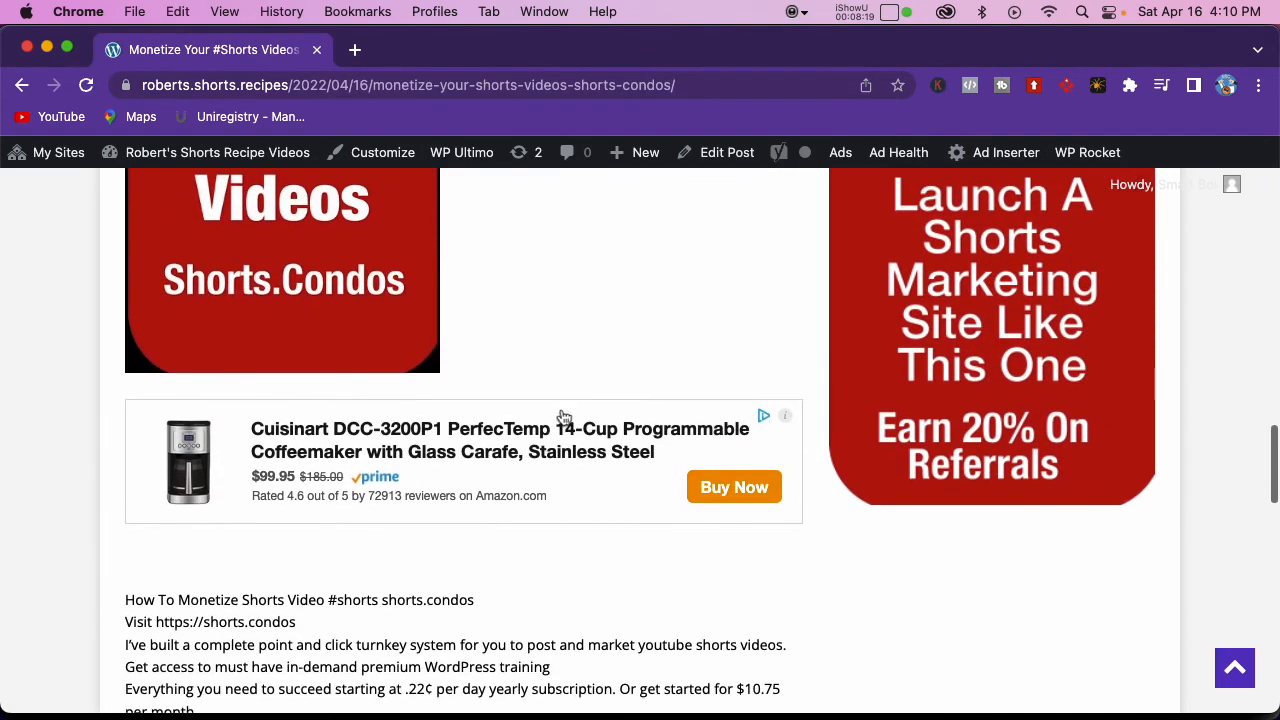
scroll(562, 418, up, 3)
scroll(562, 417, up, 4)
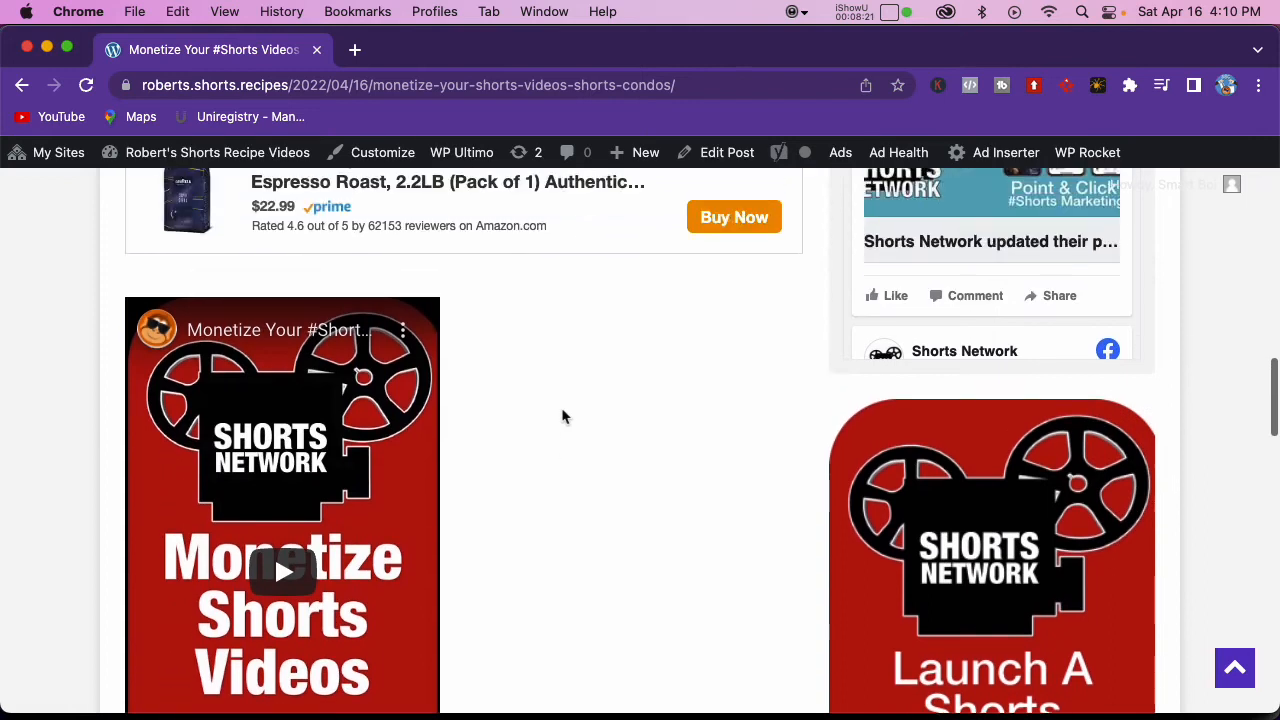
scroll(562, 417, up, 3)
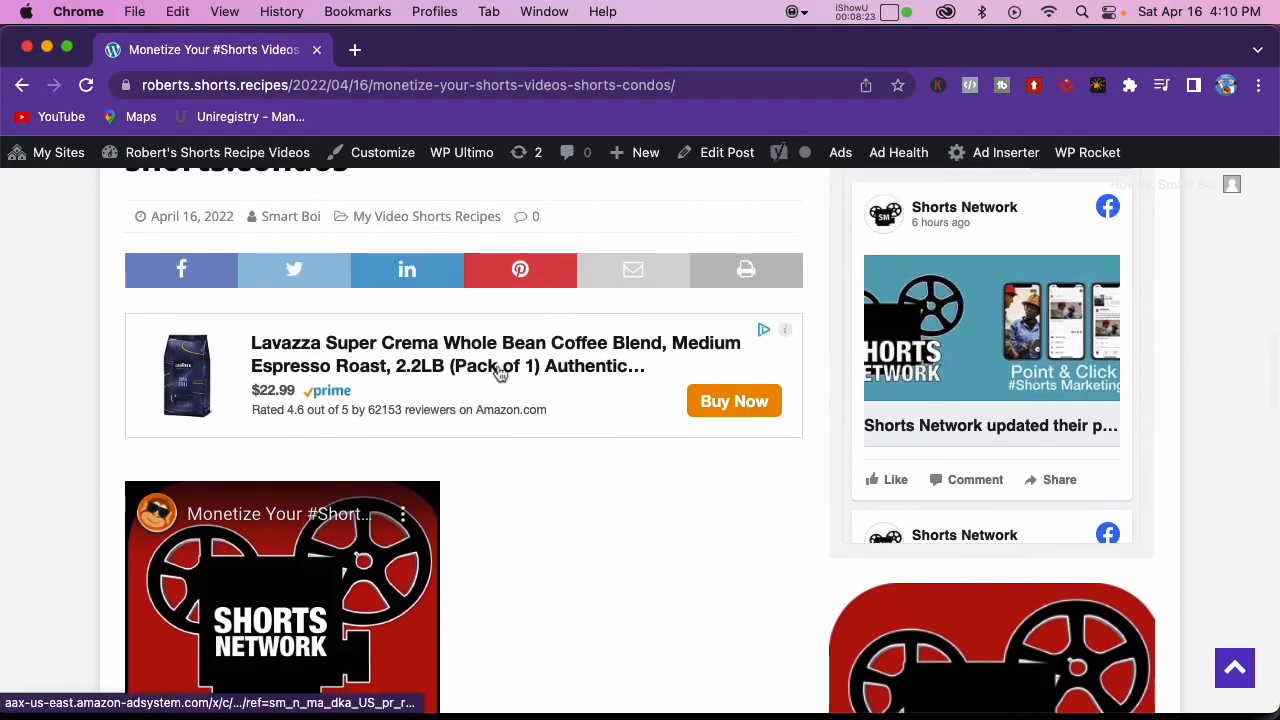
scroll(559, 504, down, 1)
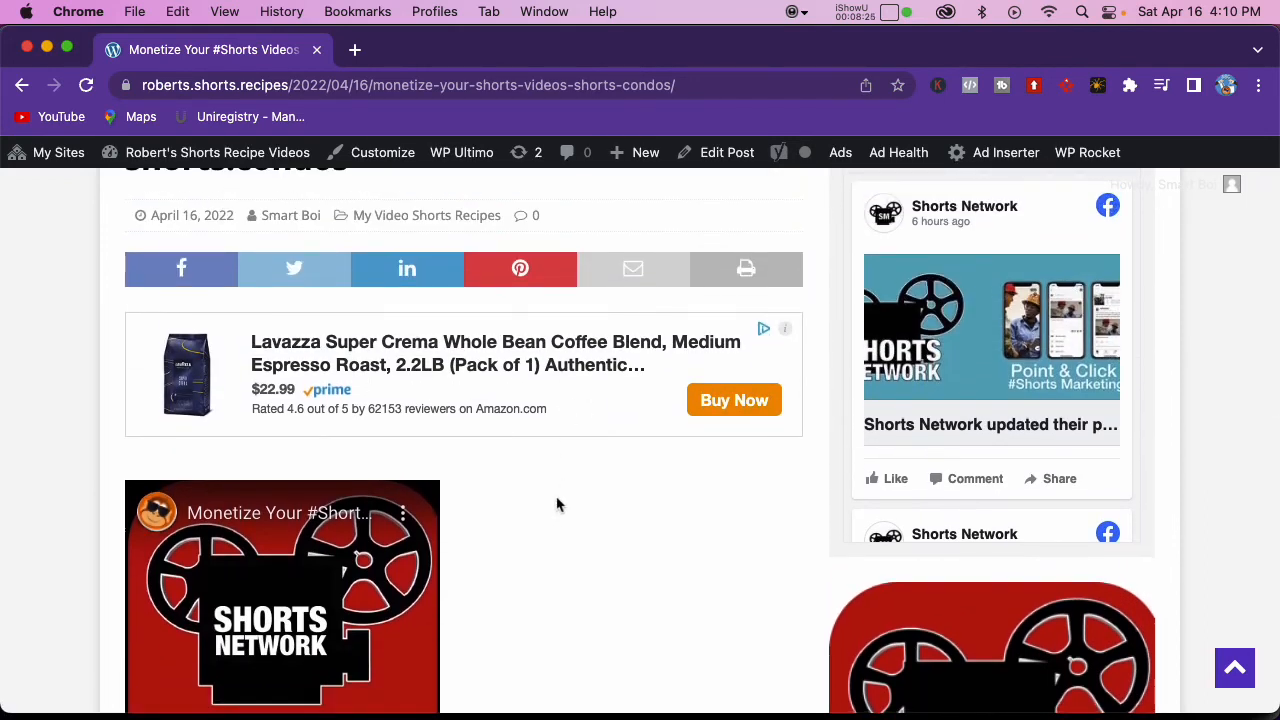